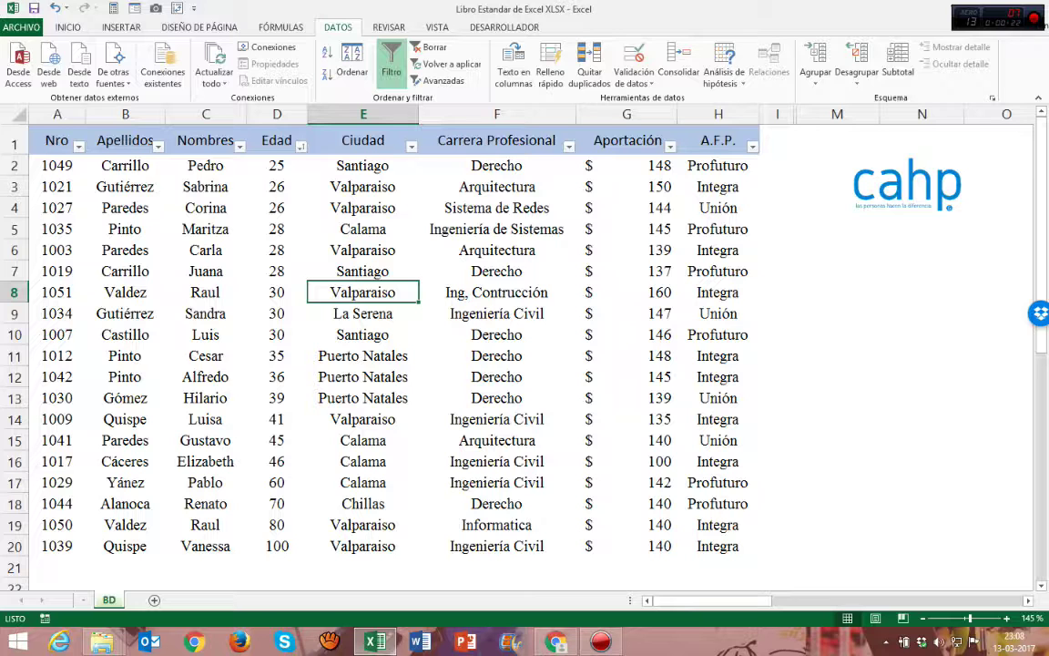
Group columns D to F (Edad, Ciudad and Carrera Profesional) and collapse the column group.
left_click_drag(277, 114, 576, 114)
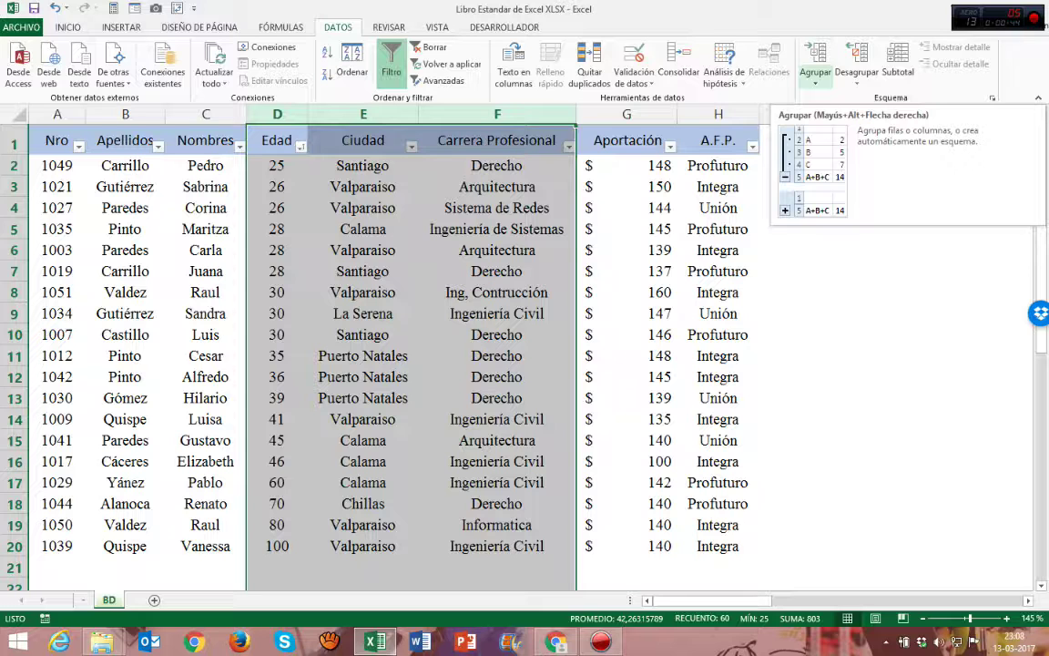
left_click(815, 80)
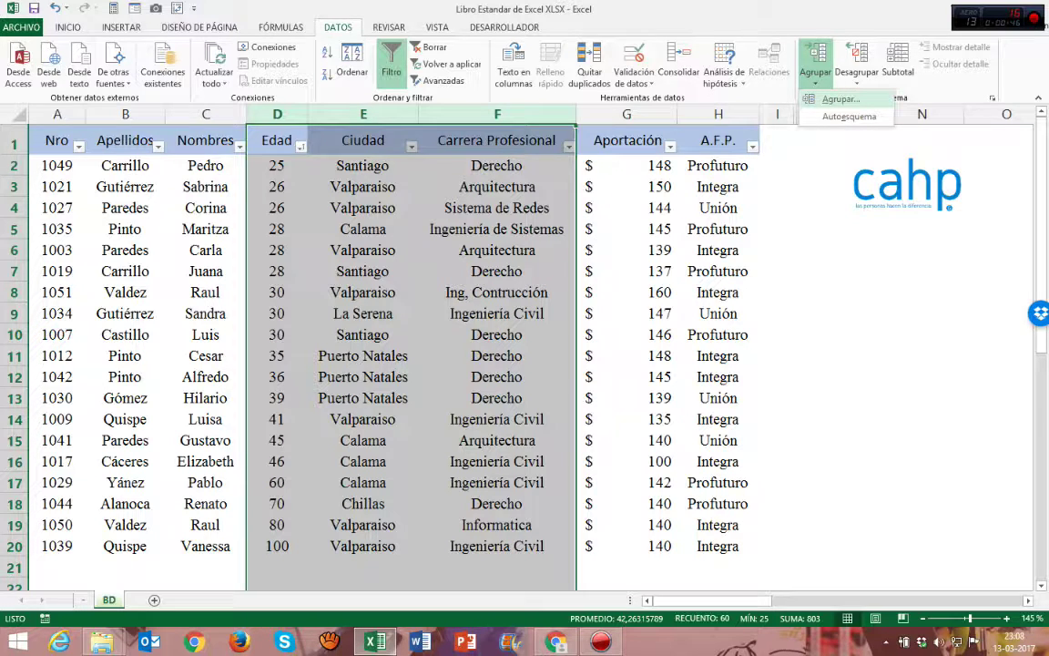
key("Escape")
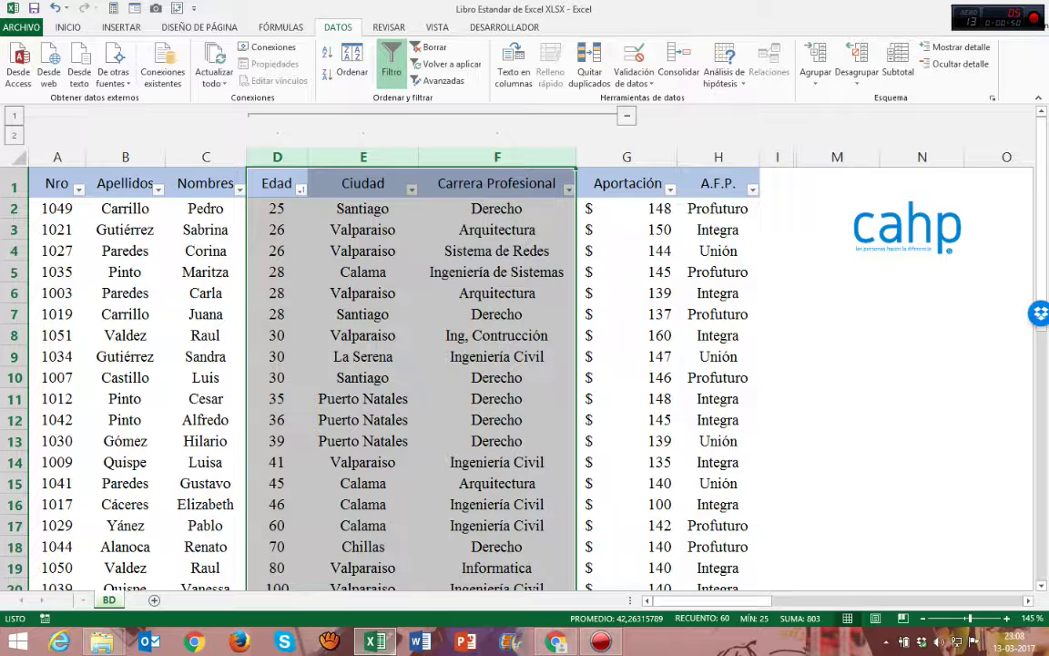
left_click(496, 183)
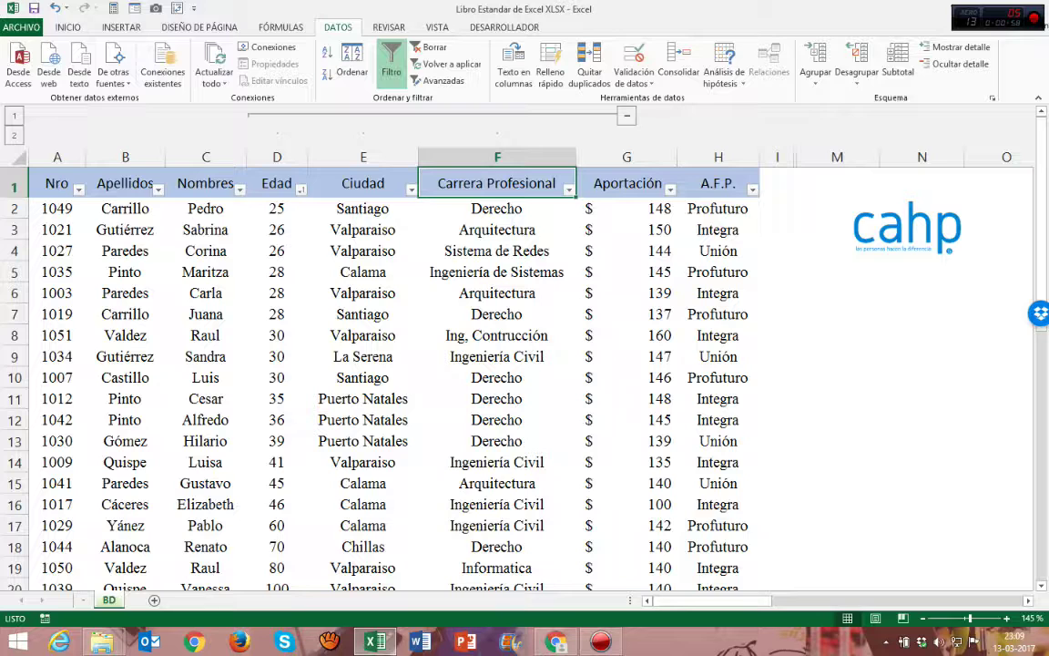
left_click(627, 116)
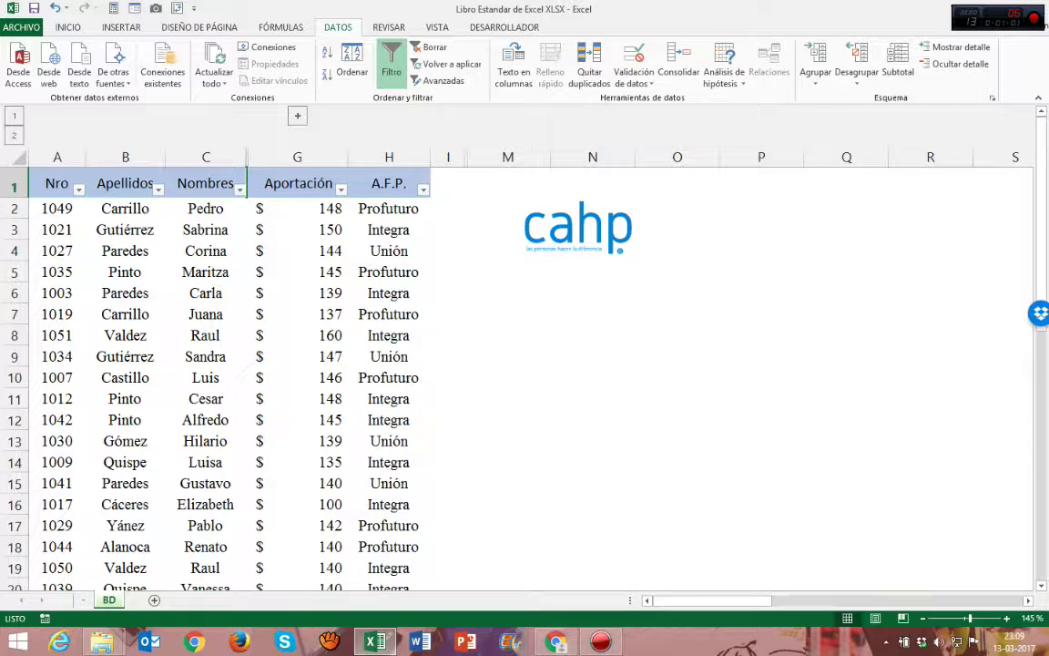
left_click(297, 183)
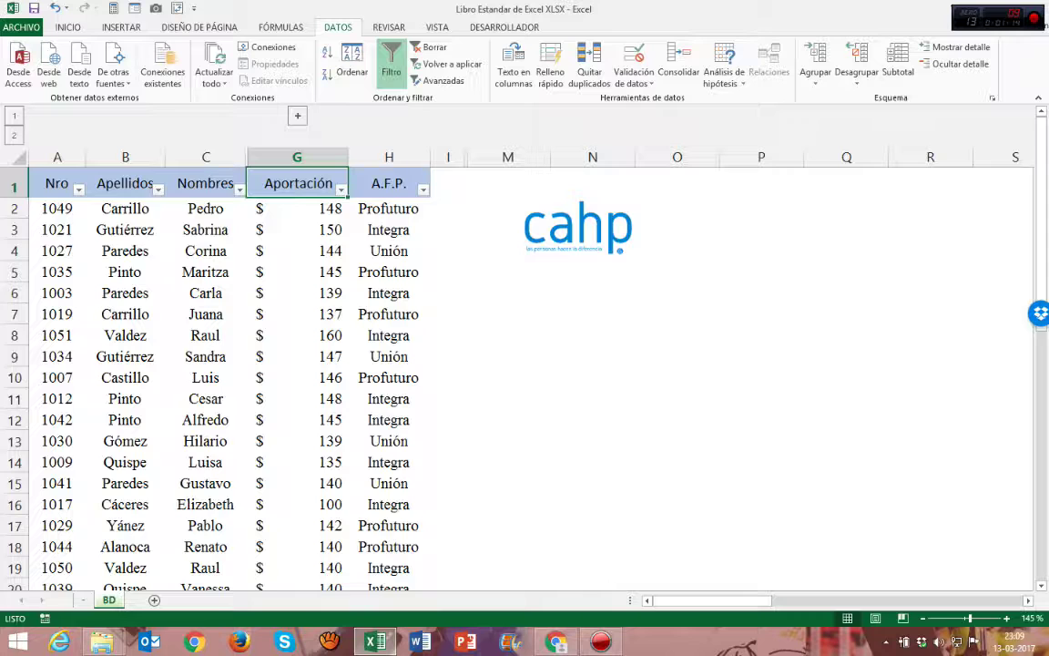
Group rows 8 to 15 of the table and collapse the row group.
scroll(531, 378, "down", 2)
scroll(531, 378, "up", 2)
left_click(14, 335)
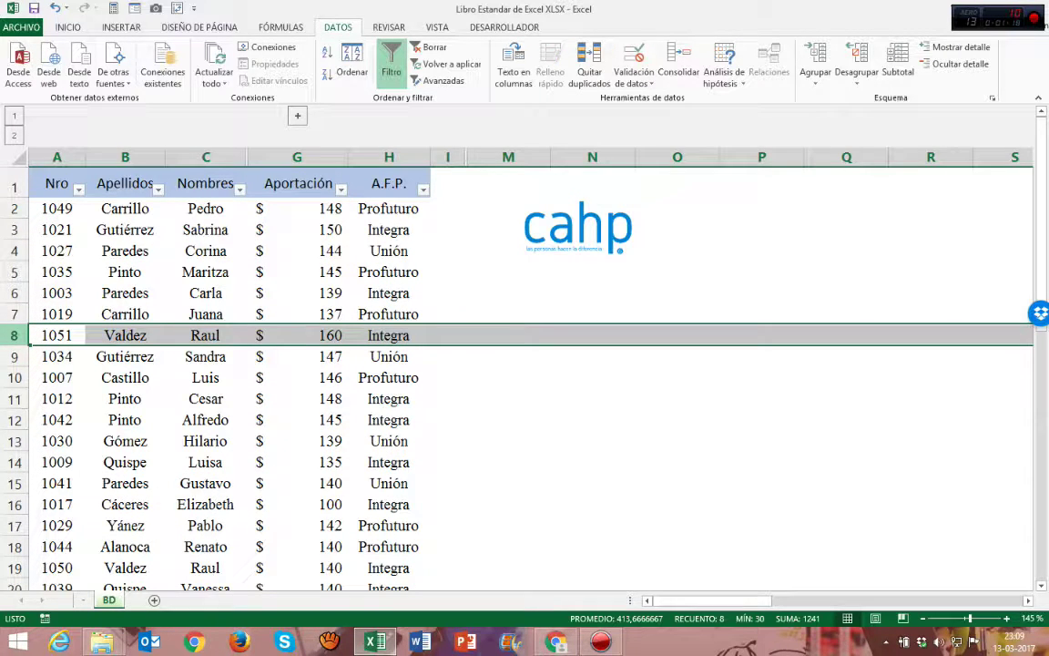
left_click_drag(14, 336, 14, 487)
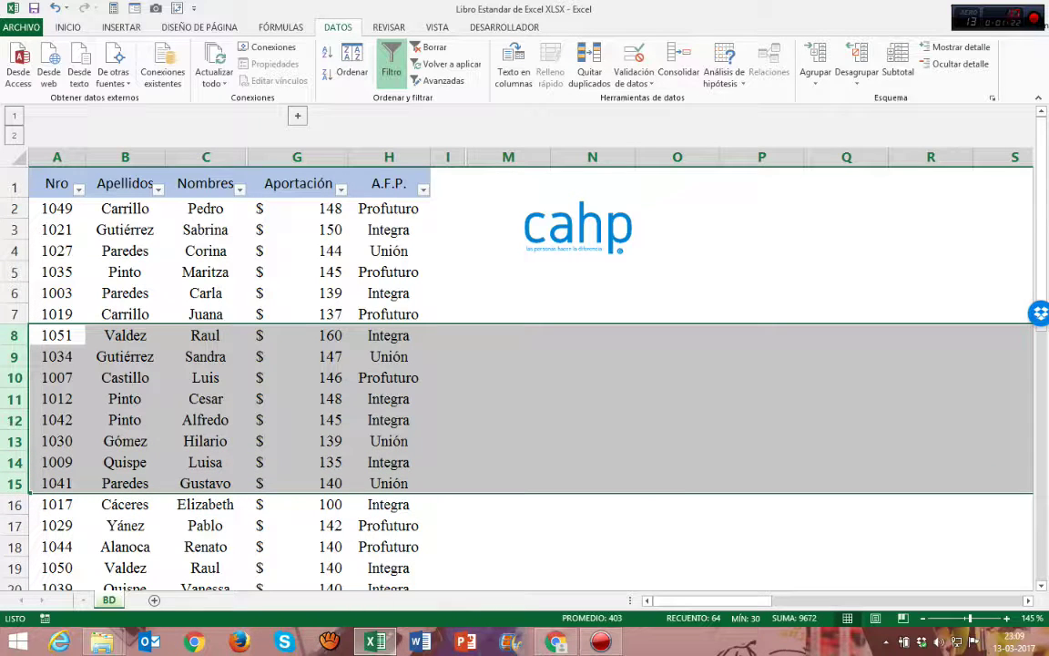
left_click(815, 56)
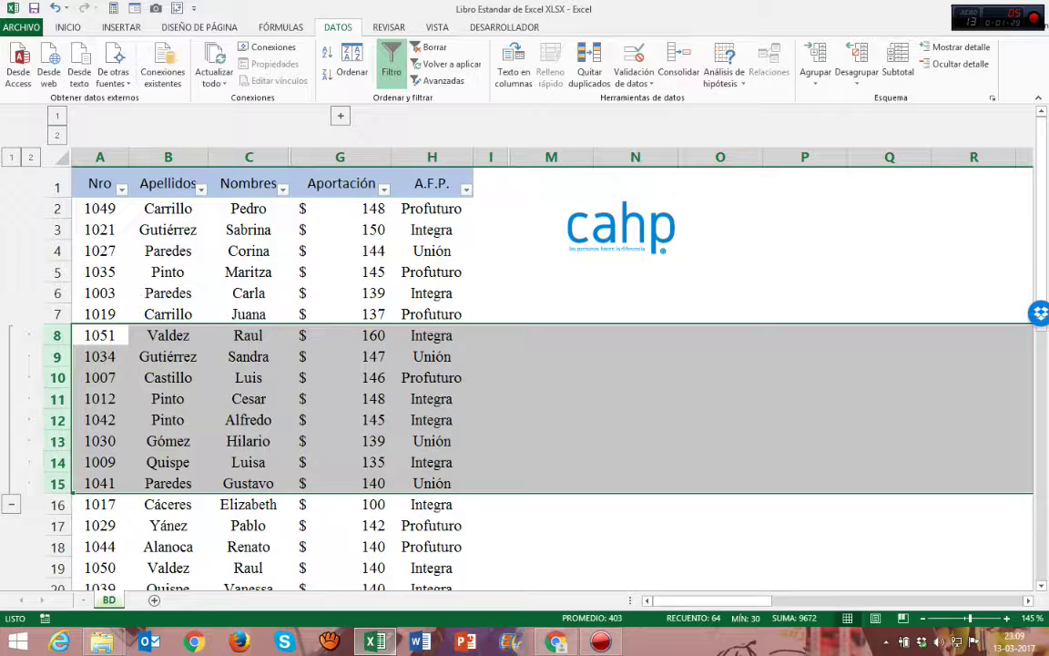
left_click(11, 504)
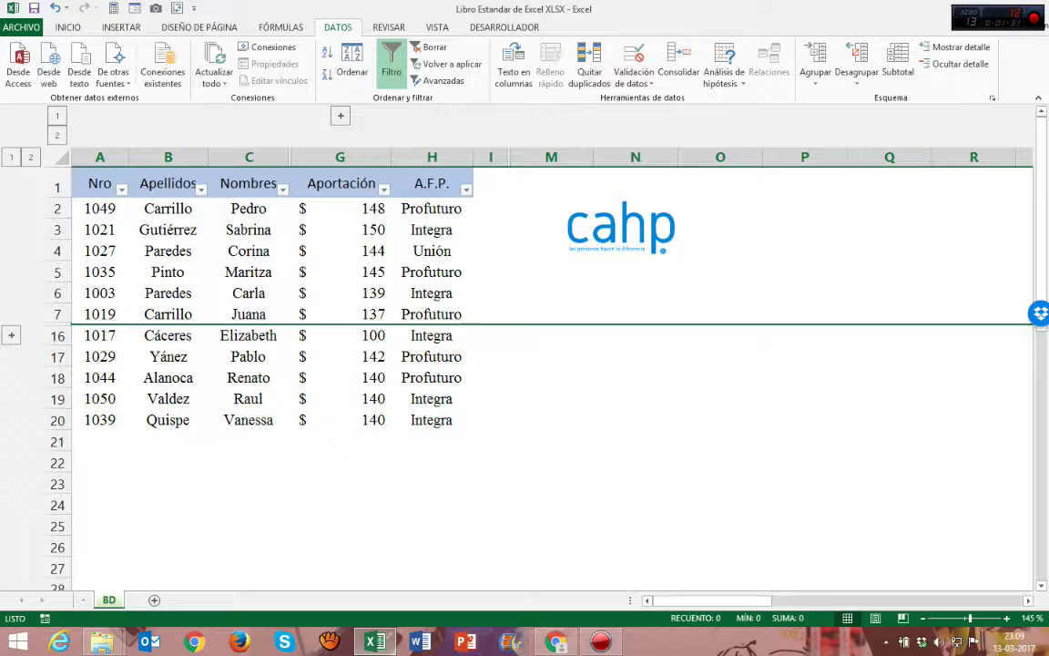
left_click(249, 377)
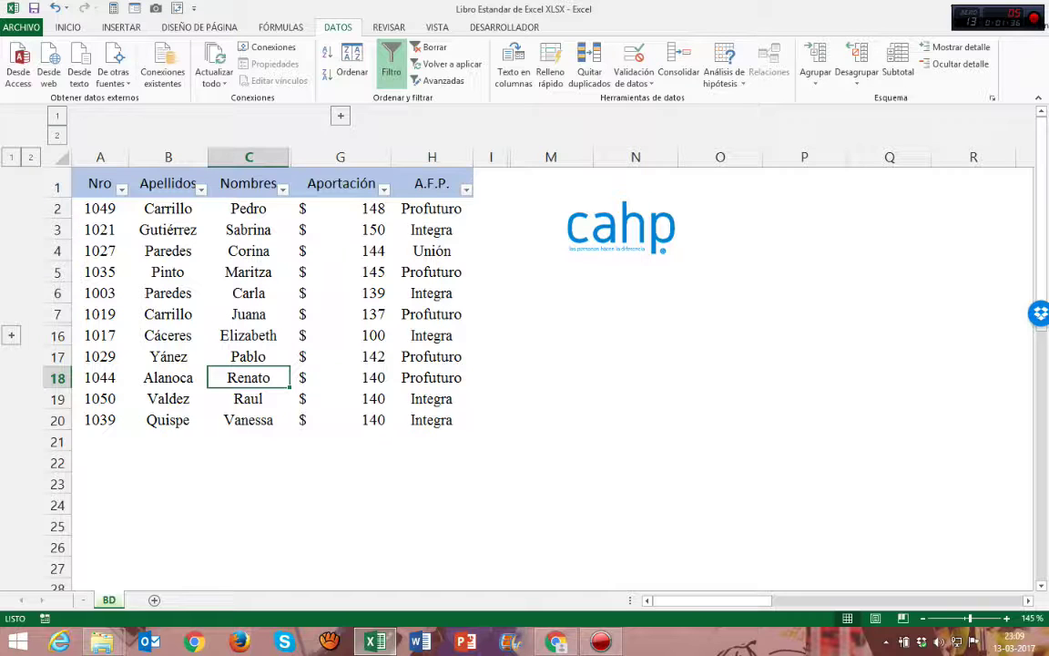
left_click(248, 229)
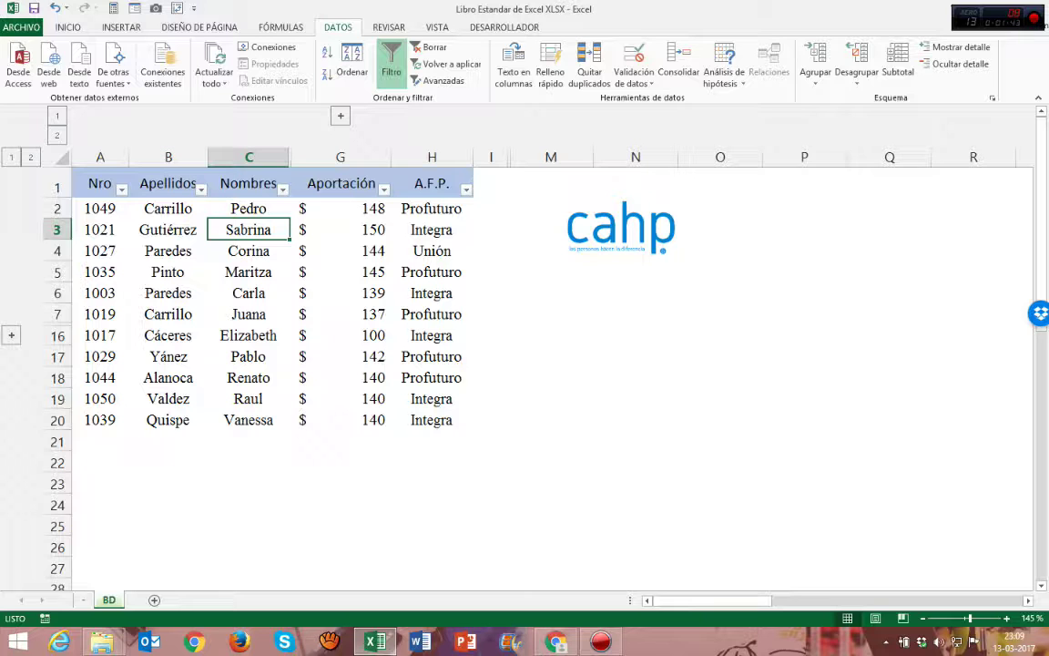
Expand the column and row groups, then collapse and re-expand the column group to show Edad, Ciudad and Carrera Profesional.
left_click(340, 115)
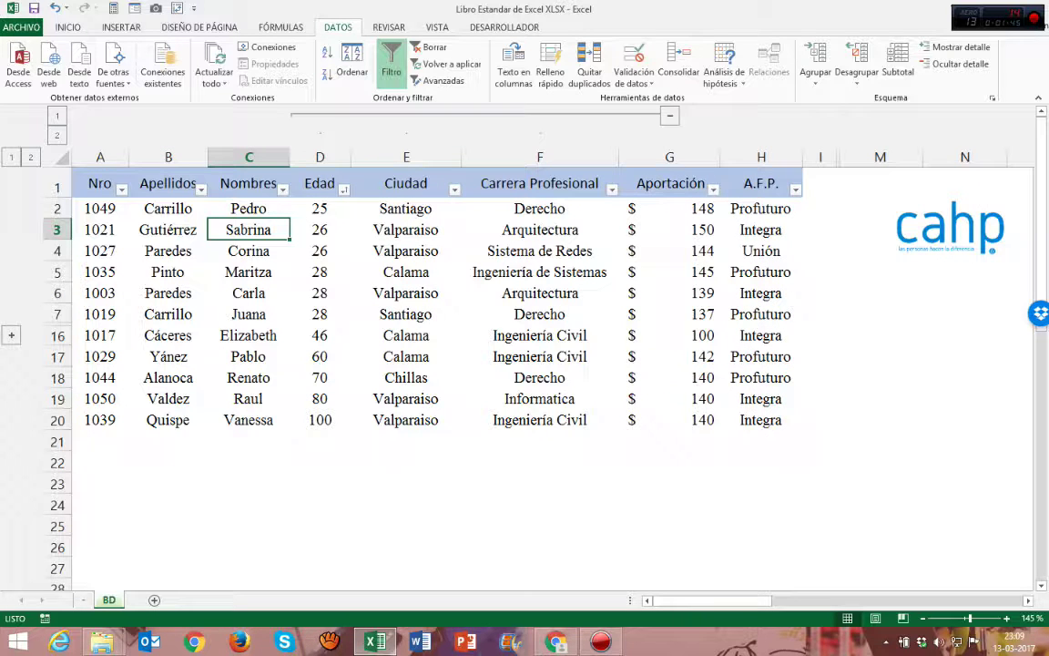
left_click(11, 335)
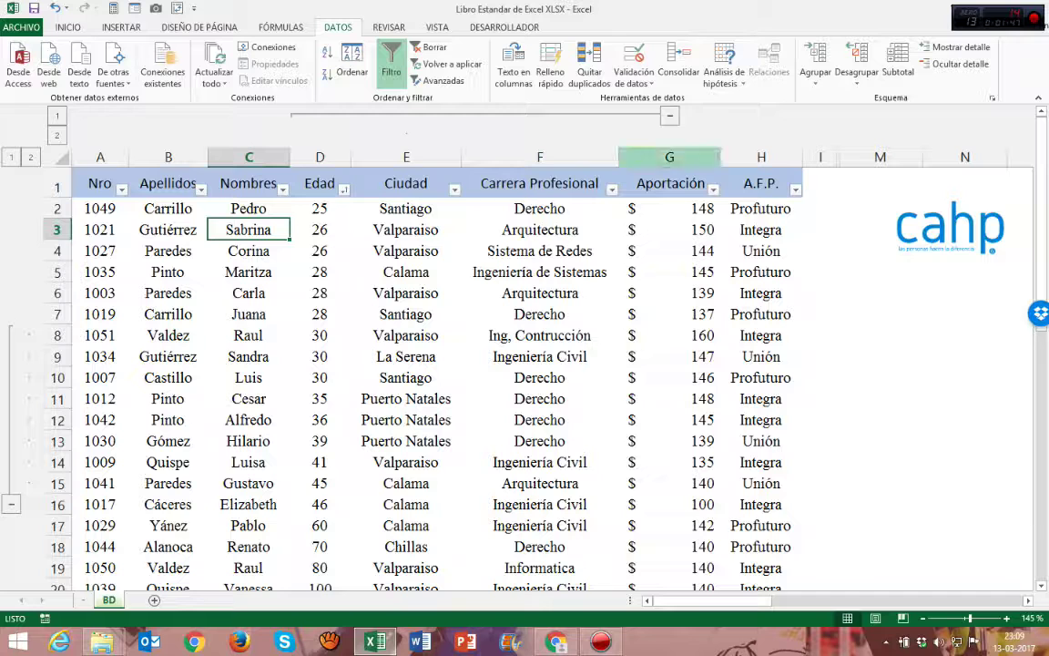
left_click(669, 115)
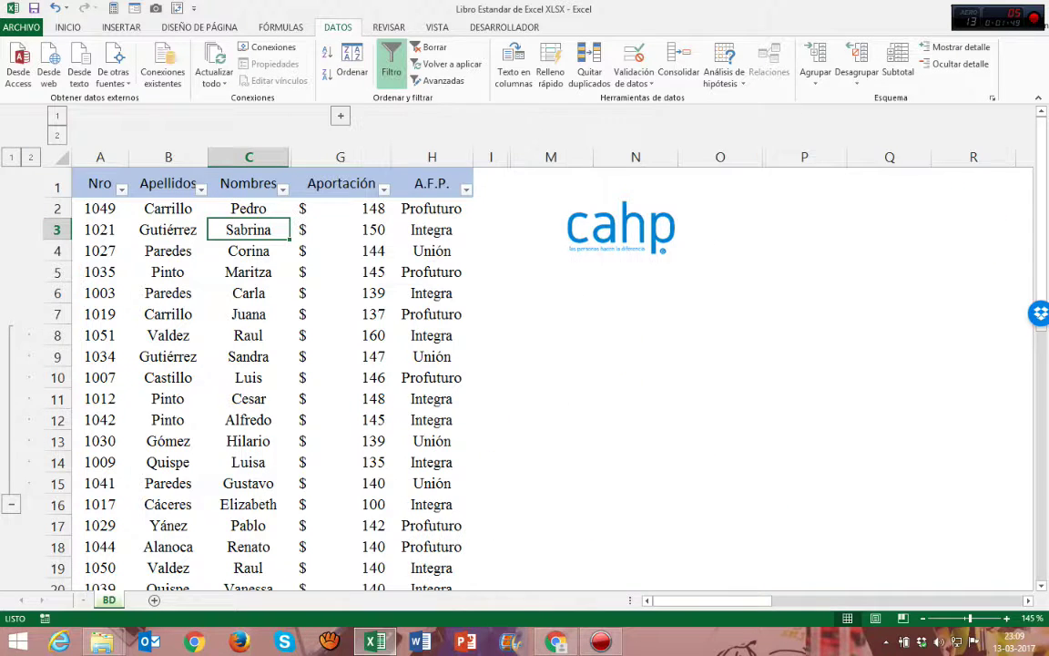
left_click(339, 115)
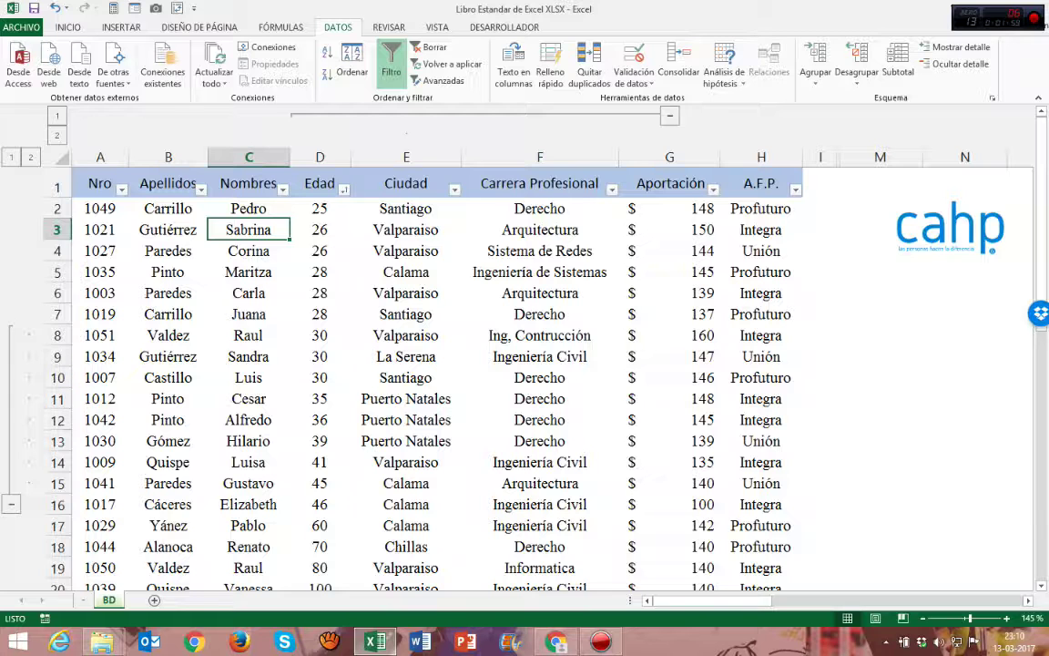
left_click(540, 252)
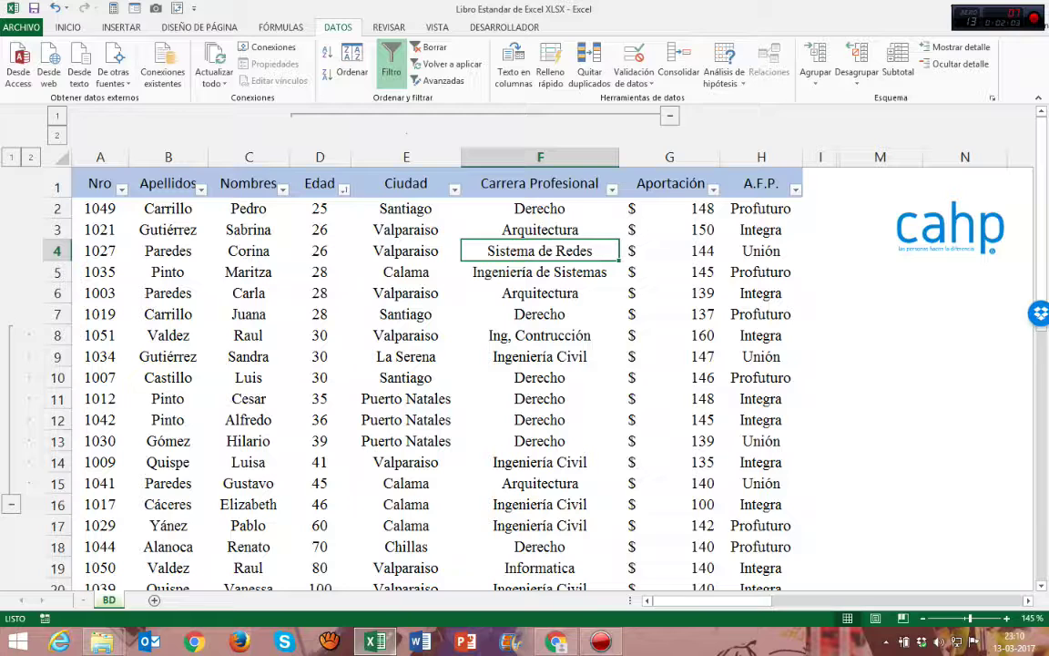
Ungroup only the Carrera Profesional column using the Columnas option, and collapse and expand the remaining column group to test it.
left_click(540, 183)
left_click(857, 57)
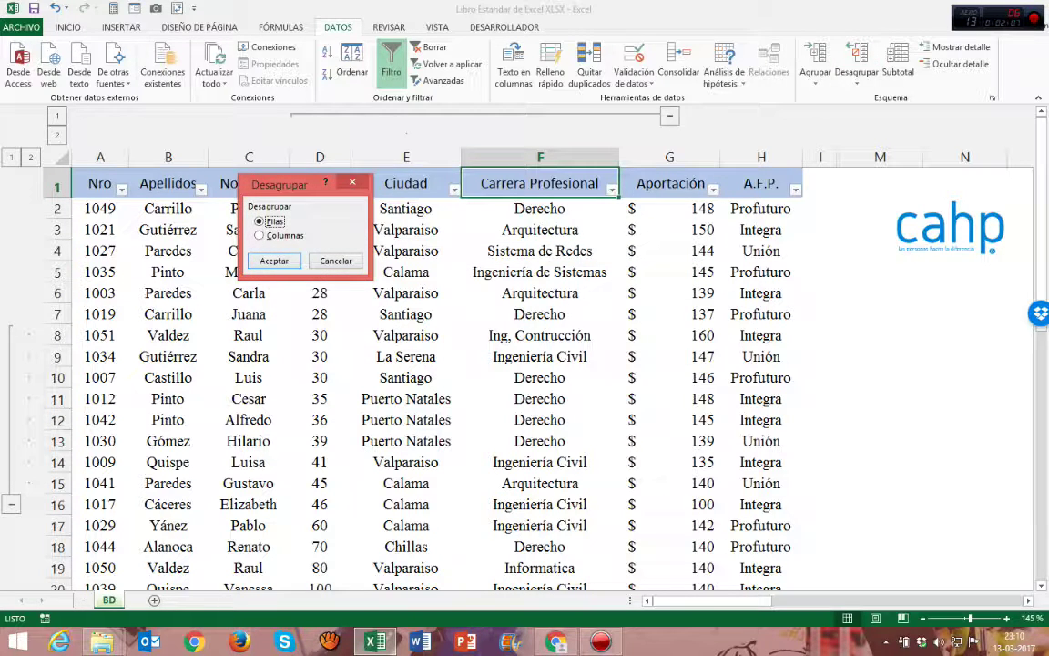
key("Down")
key("Return")
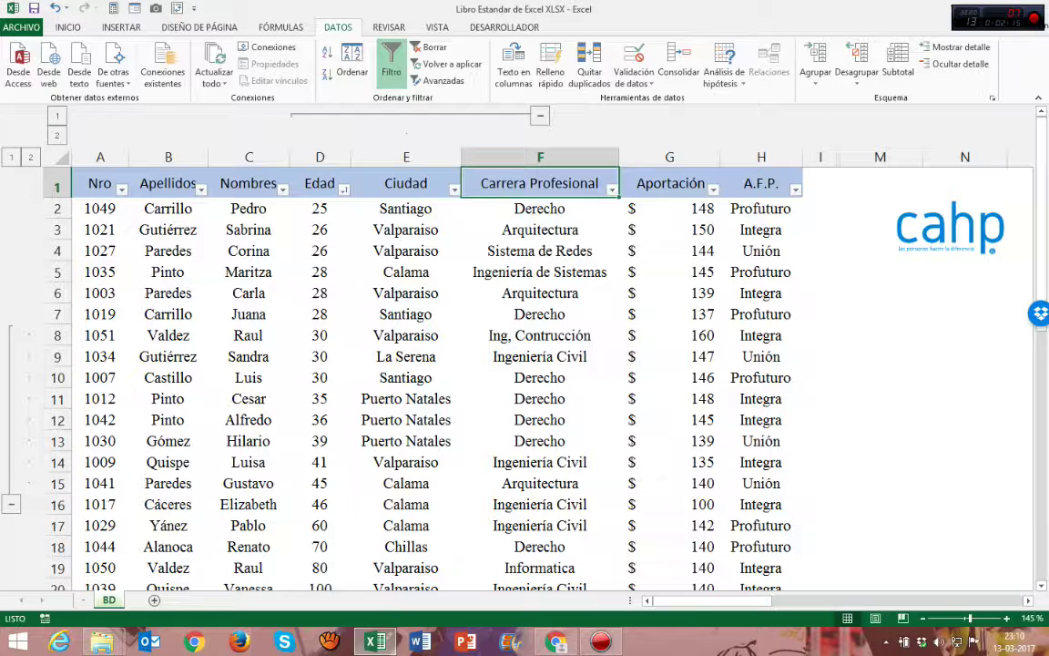
left_click(540, 116)
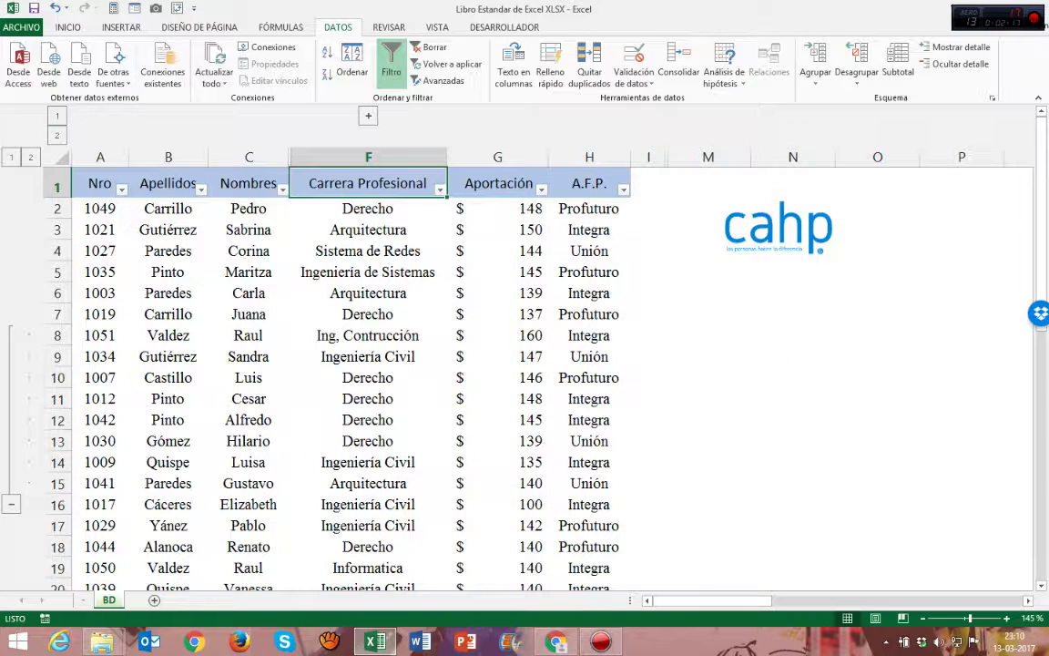
left_click(368, 116)
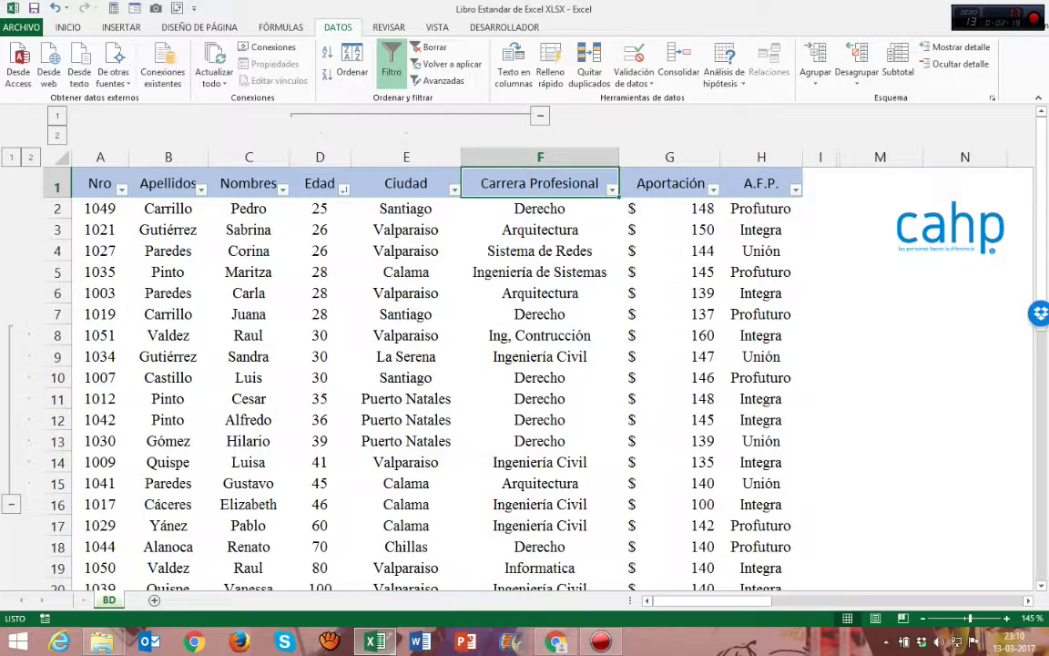
Ungroup columns D to F to remove the rest of the column grouping.
left_click(321, 157)
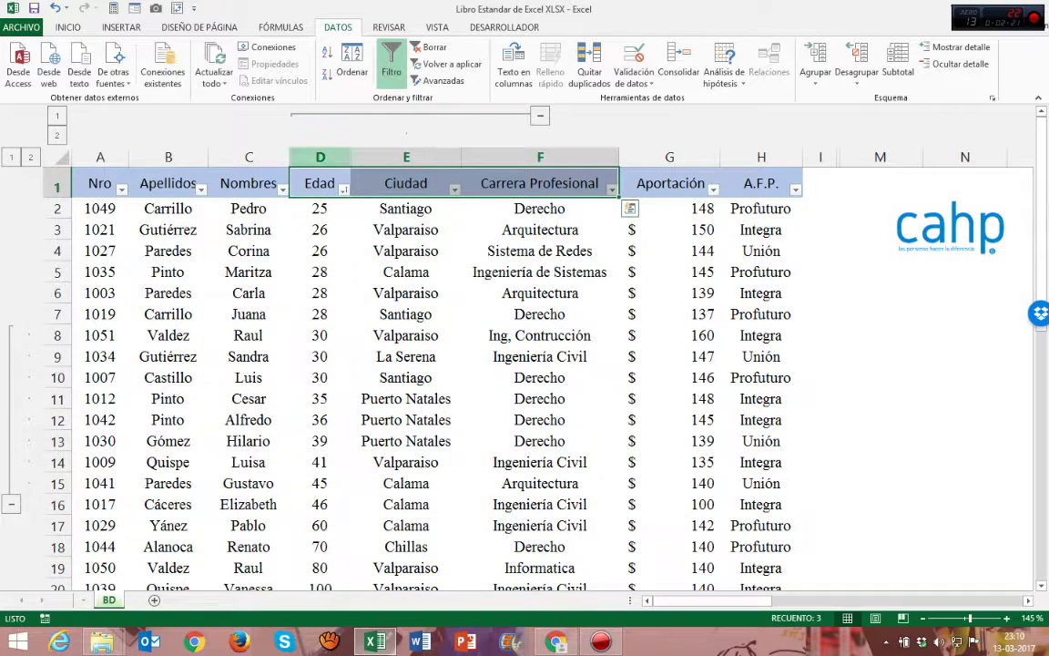
left_click_drag(321, 157, 616, 157)
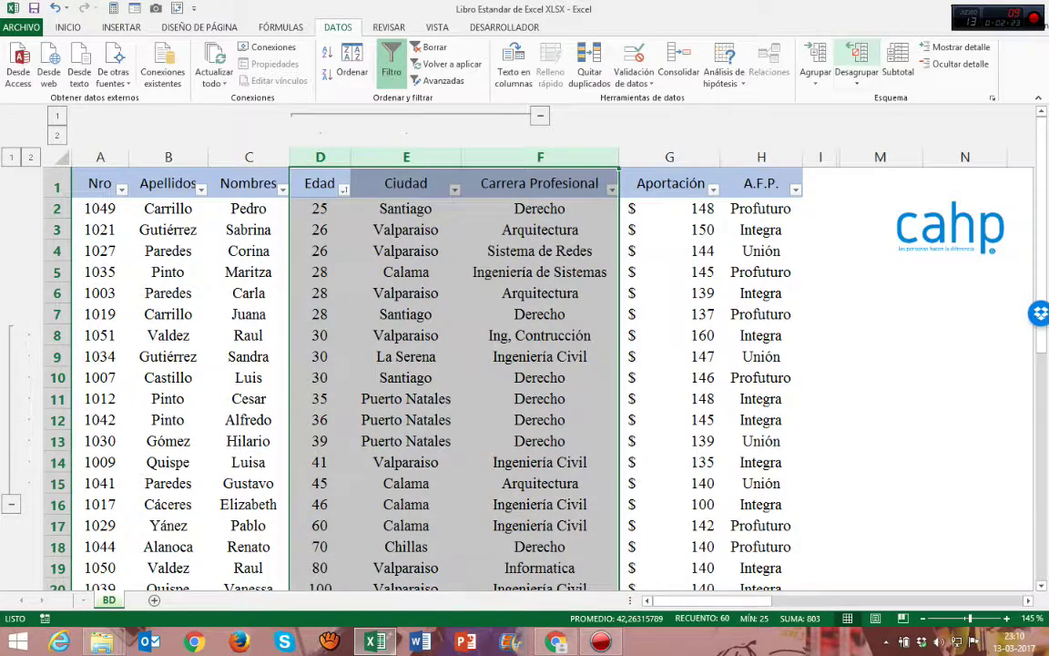
key("shift+alt+Left")
left_click_drag(541, 165, 540, 186)
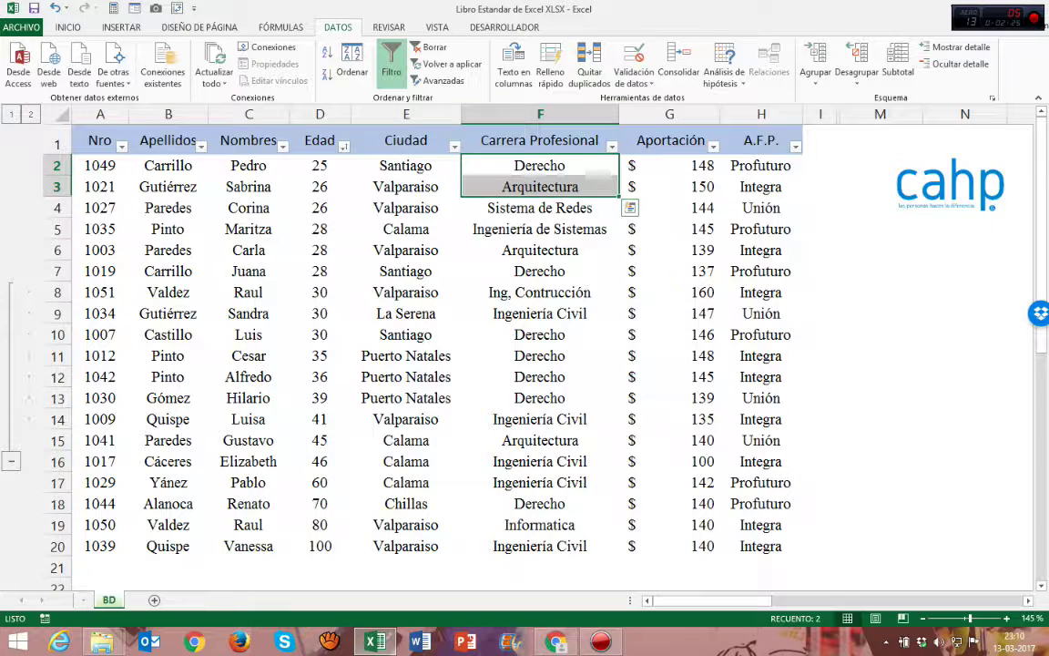
left_click(540, 229)
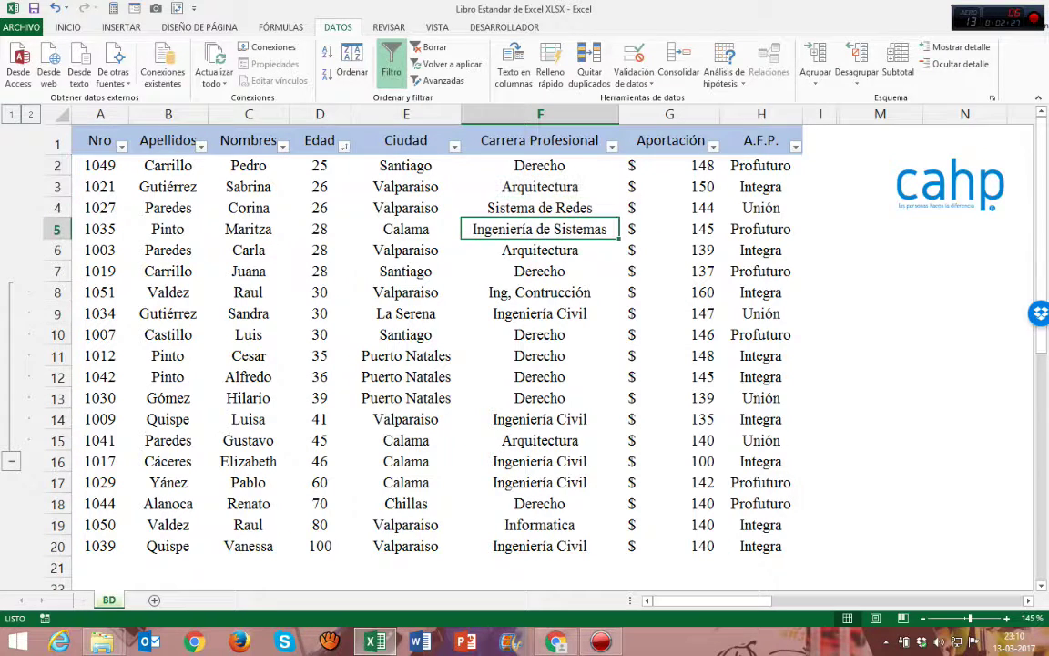
Ungroup row 12 from the row group and collapse the row groups on either side of it.
left_click_drag(56, 271, 41, 508)
left_click(57, 376)
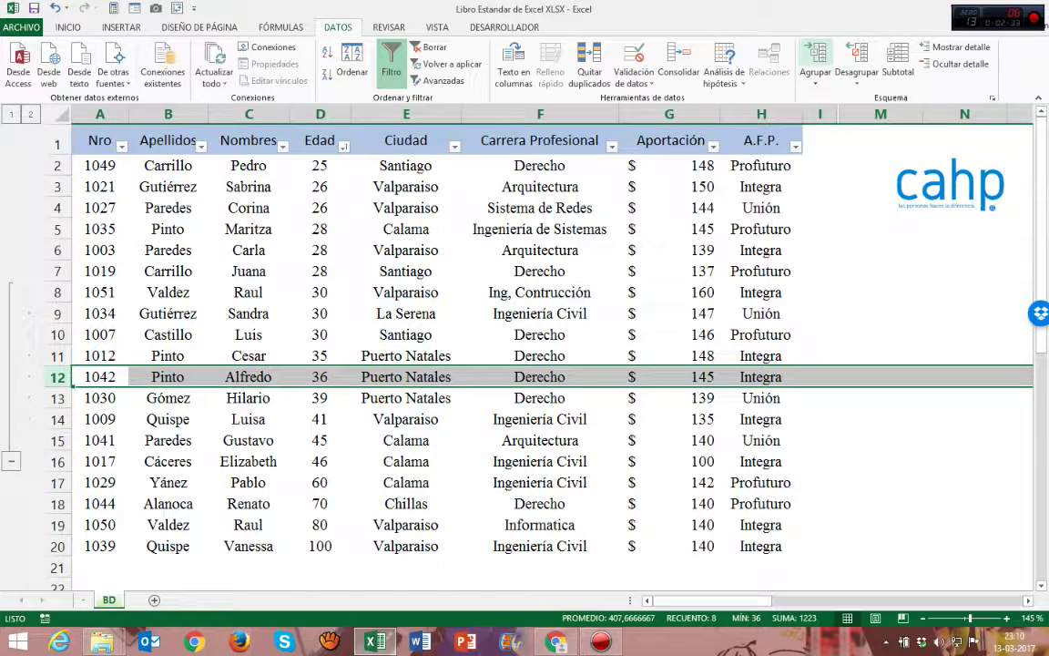
left_click(856, 62)
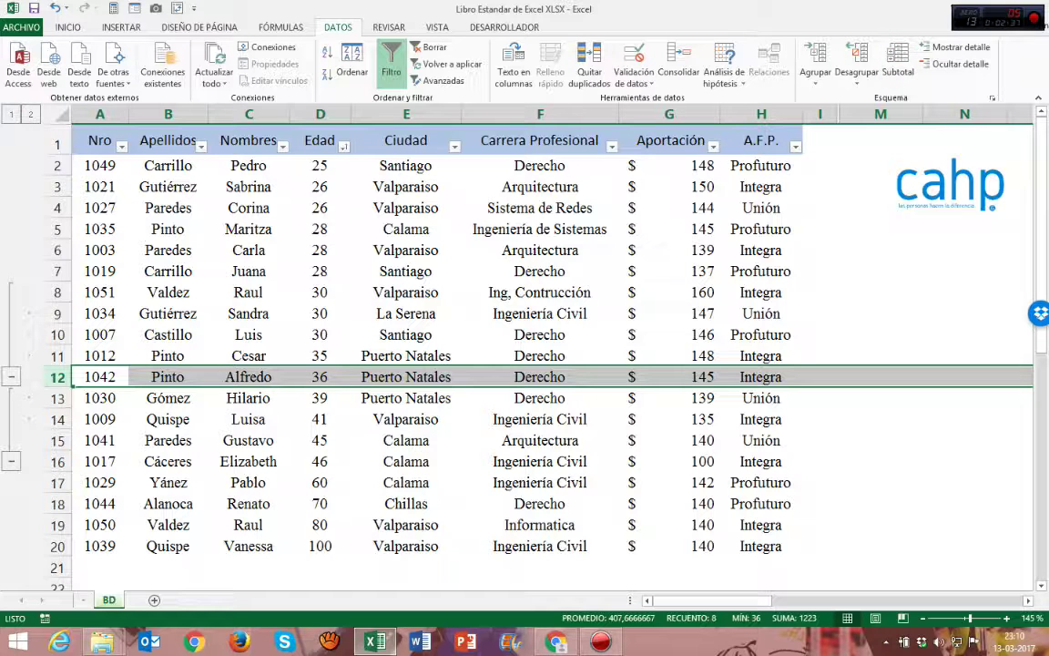
left_click(11, 376)
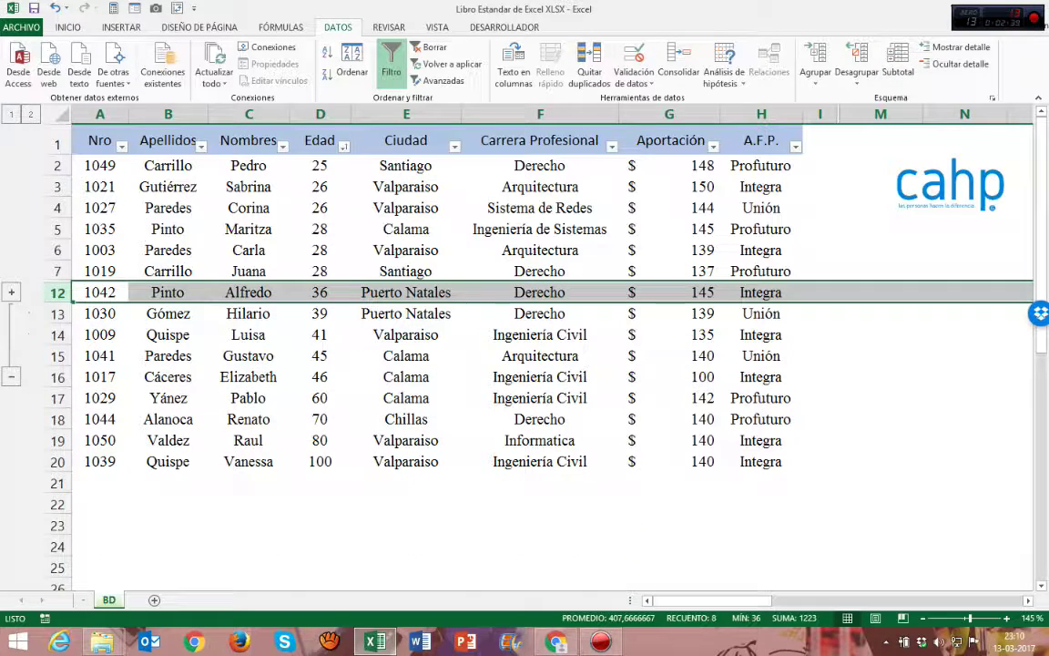
left_click(10, 376)
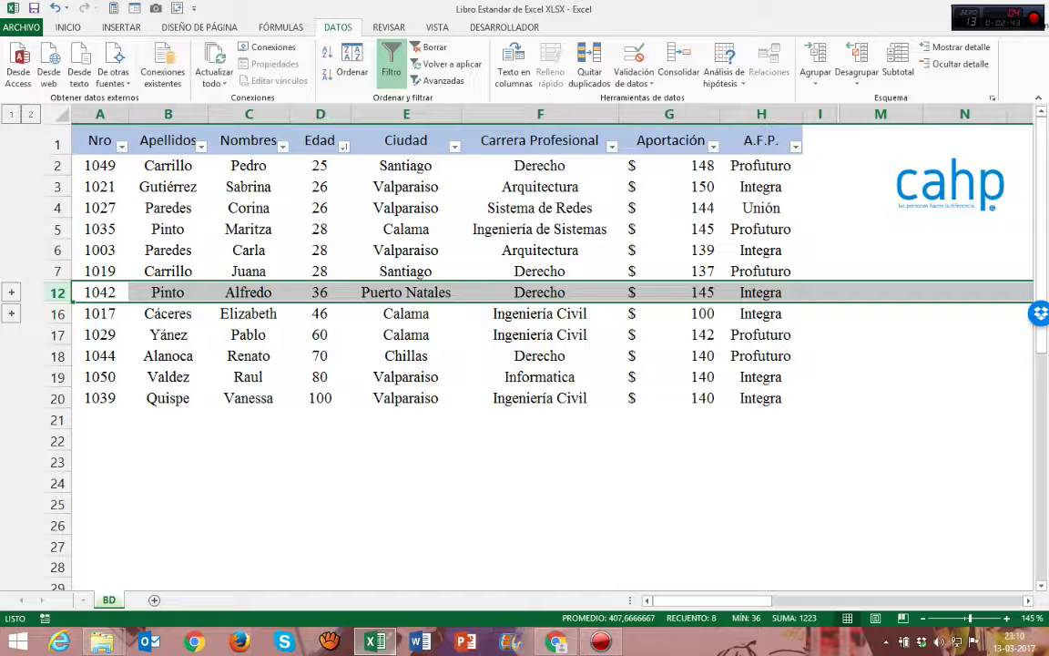
Ungroup rows 6 to 21 to remove the remaining row grouping.
left_click_drag(57, 250, 54, 424)
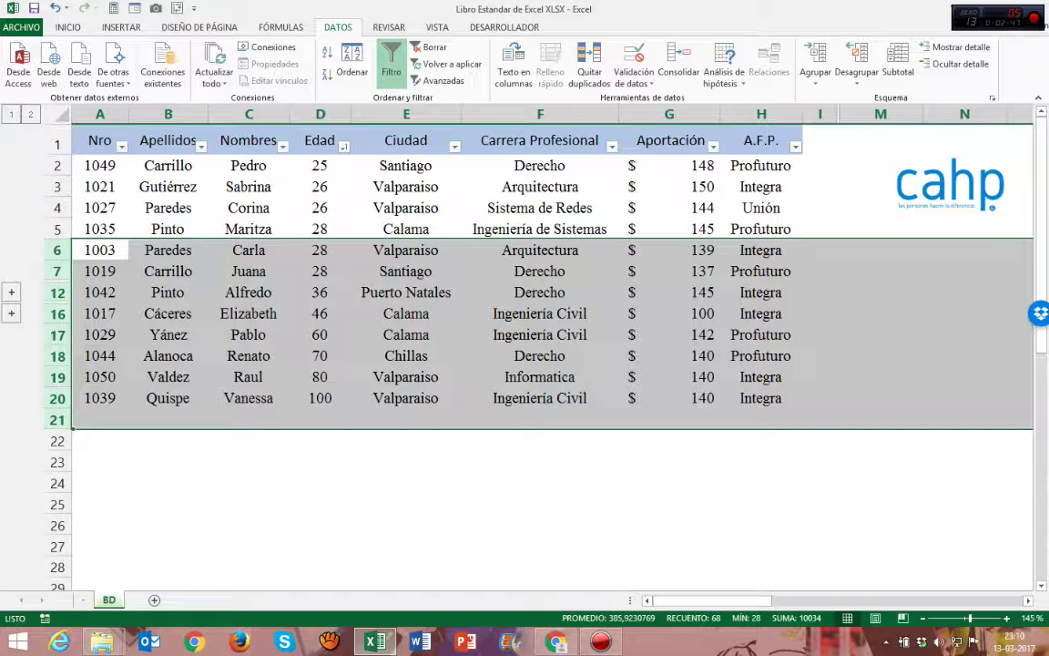
key("shift+alt+Left")
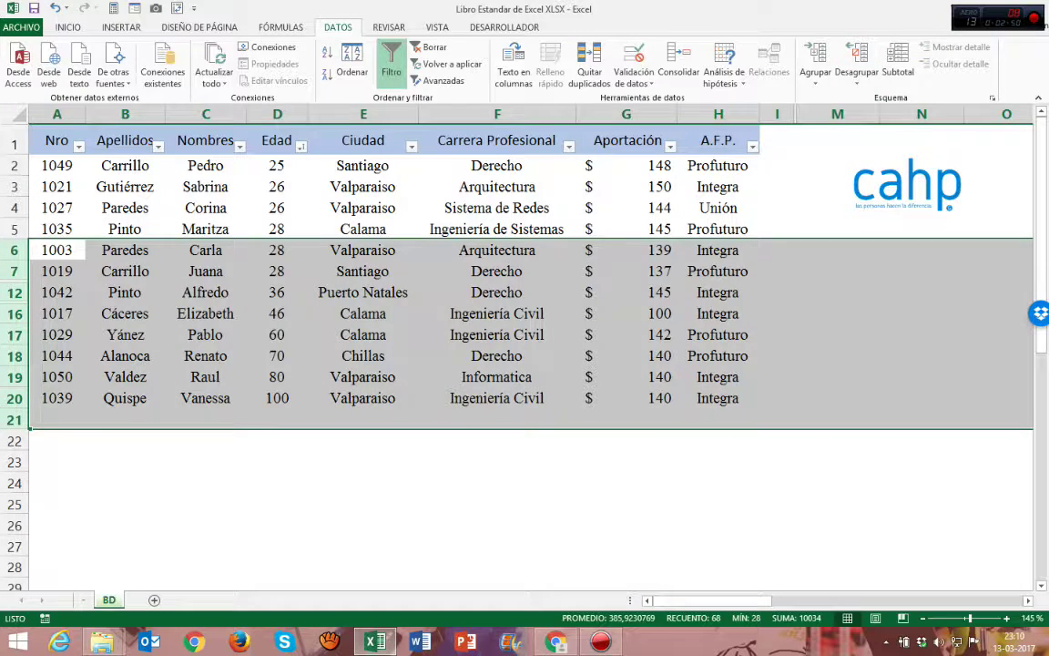
left_click(125, 313)
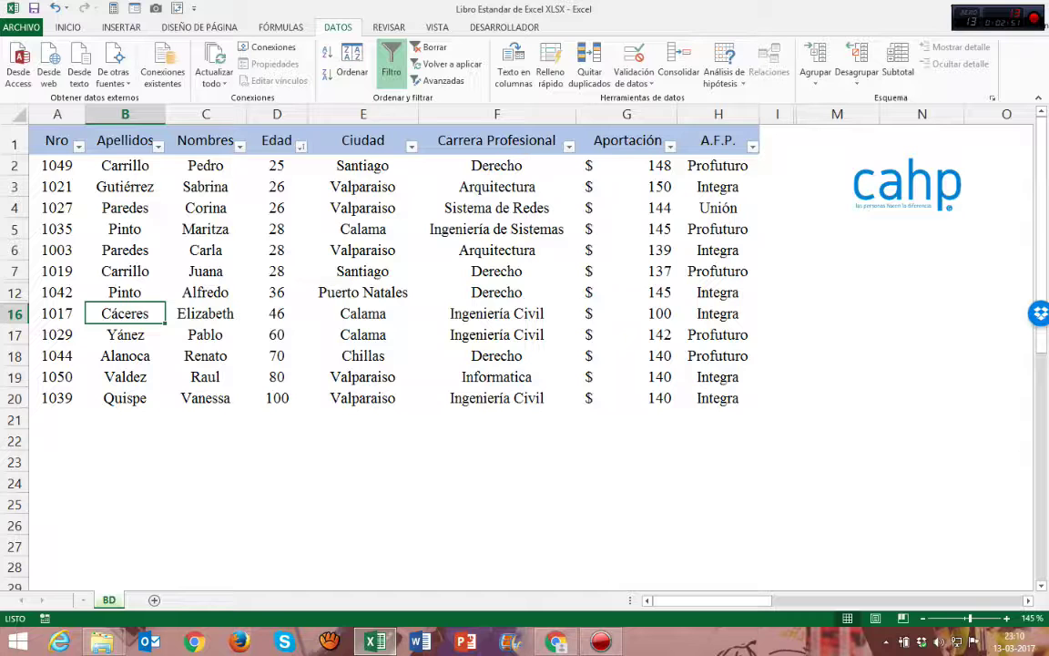
Unhide the hidden rows between rows 5 and 19.
left_click_drag(14, 229, 14, 383)
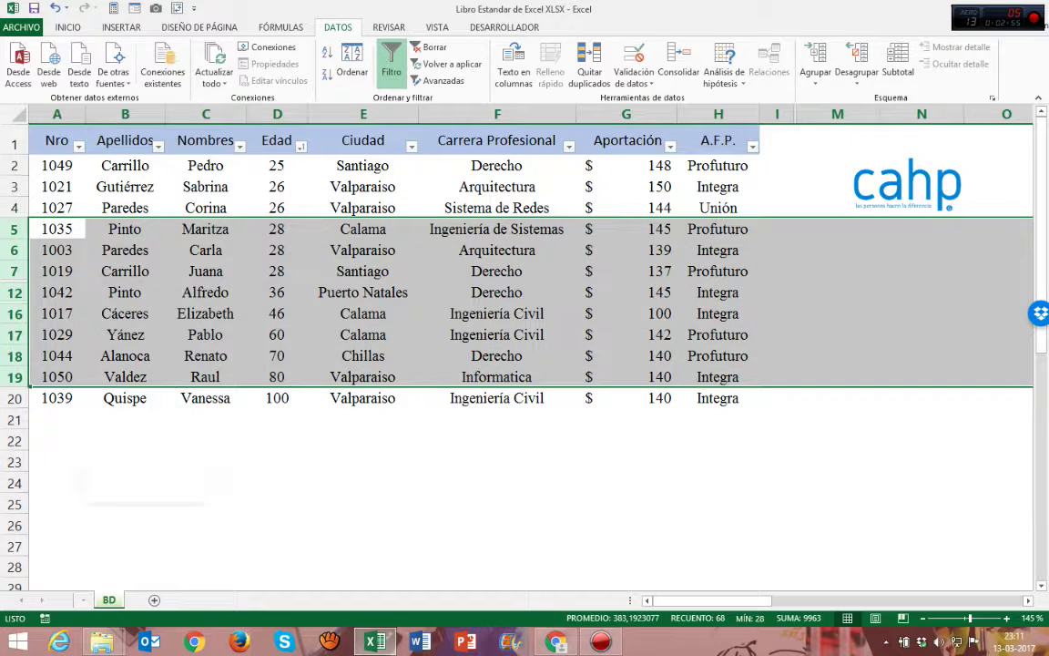
right_click(86, 285)
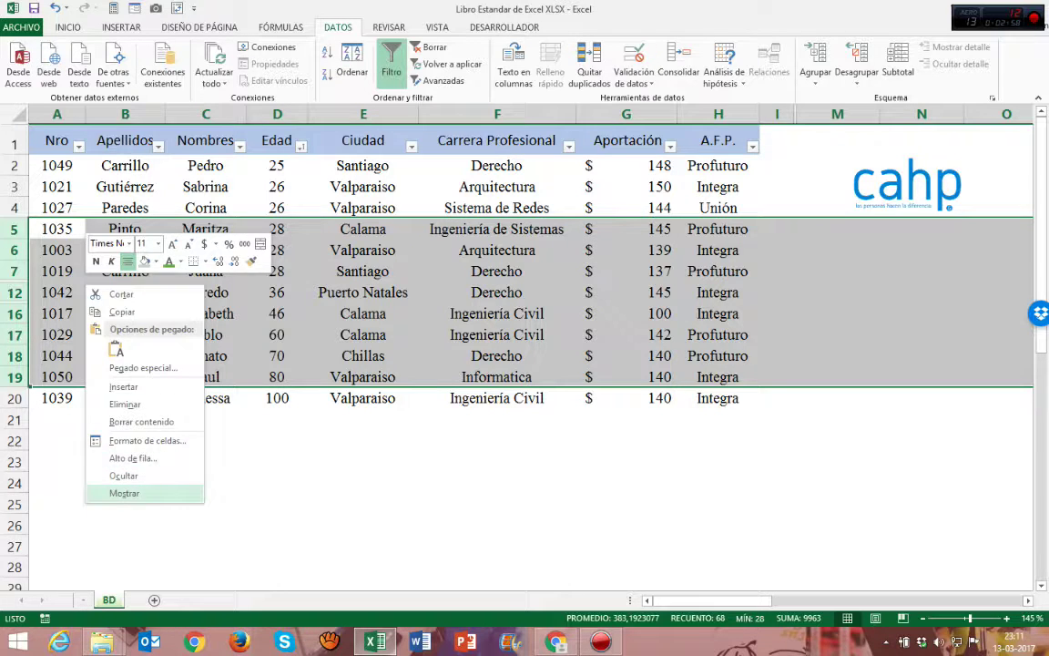
left_click(124, 493)
left_click(125, 314)
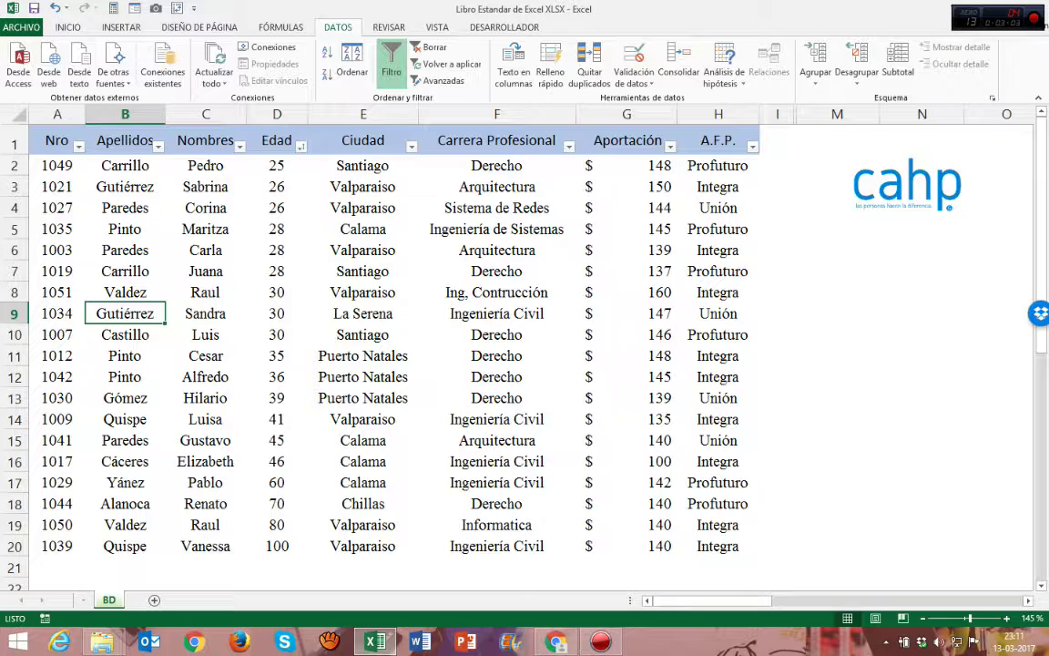
left_click(362, 272)
left_click(496, 272)
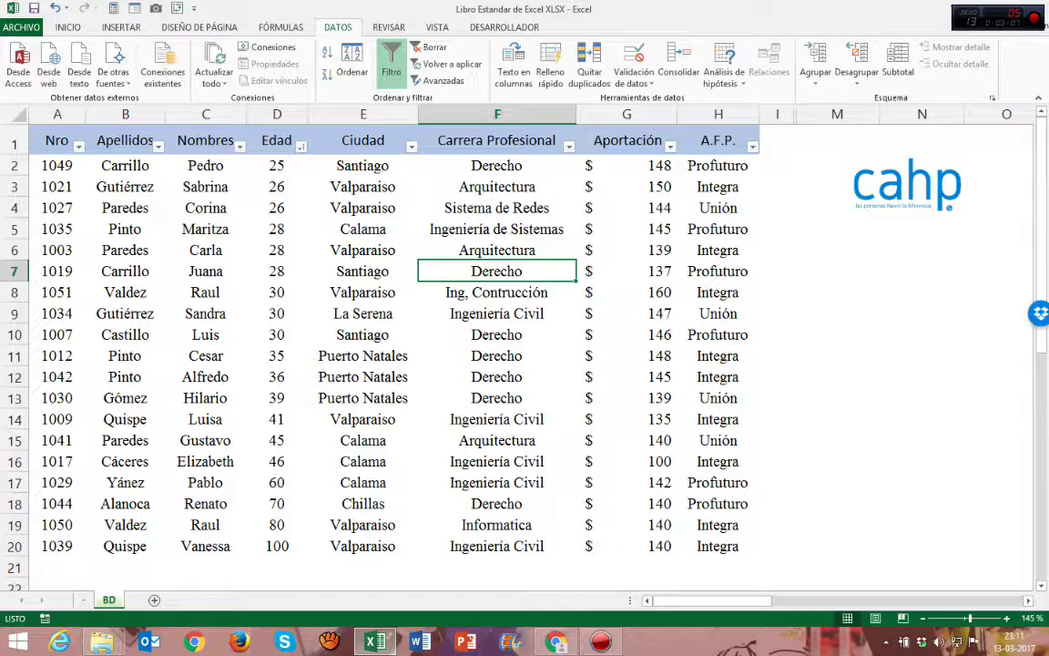
left_click(497, 250)
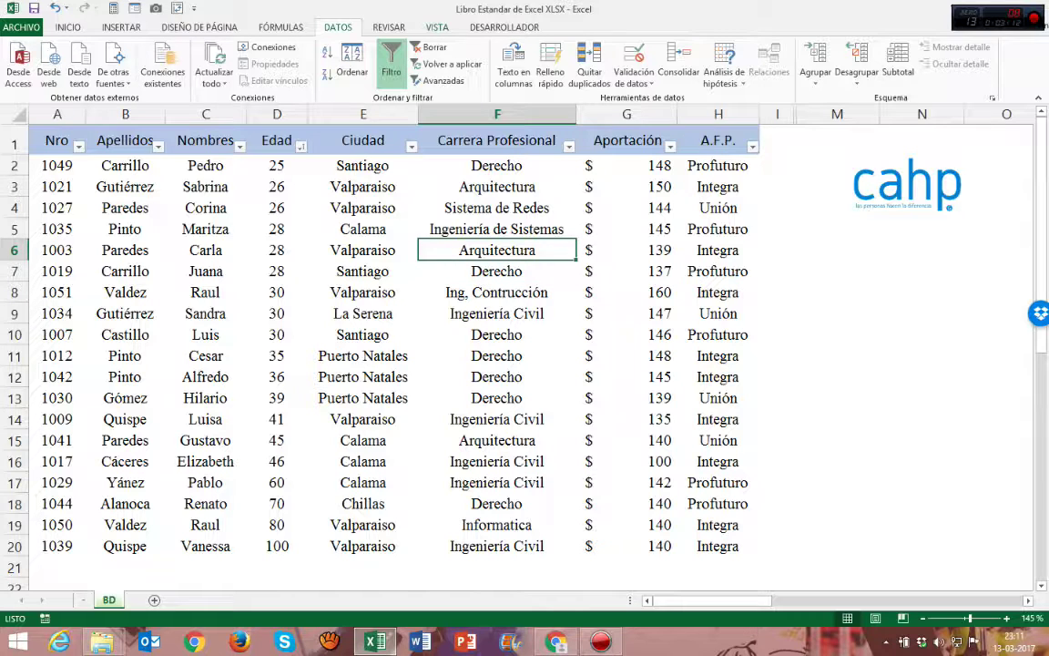
Bring up the worksheet view commands and look at the Freeze Panes command's description.
left_click(437, 27)
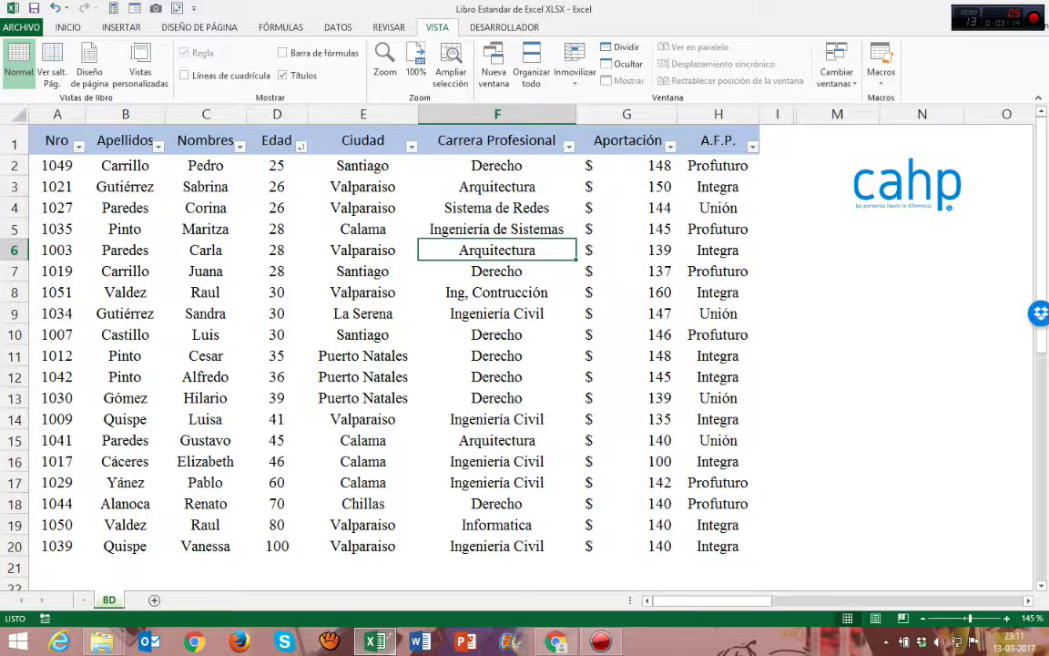
left_click(206, 208)
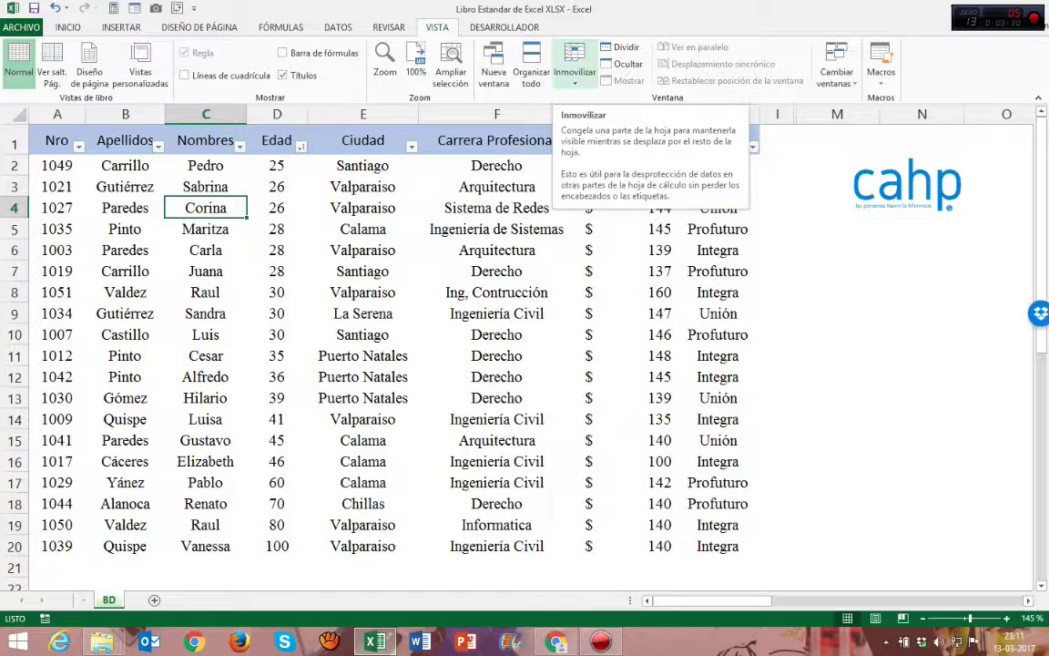
left_click(497, 208)
Extend the table by filling the records in rows 17 to 20 down to row 140, and return to cell A1.
scroll(525, 356, "down", 2)
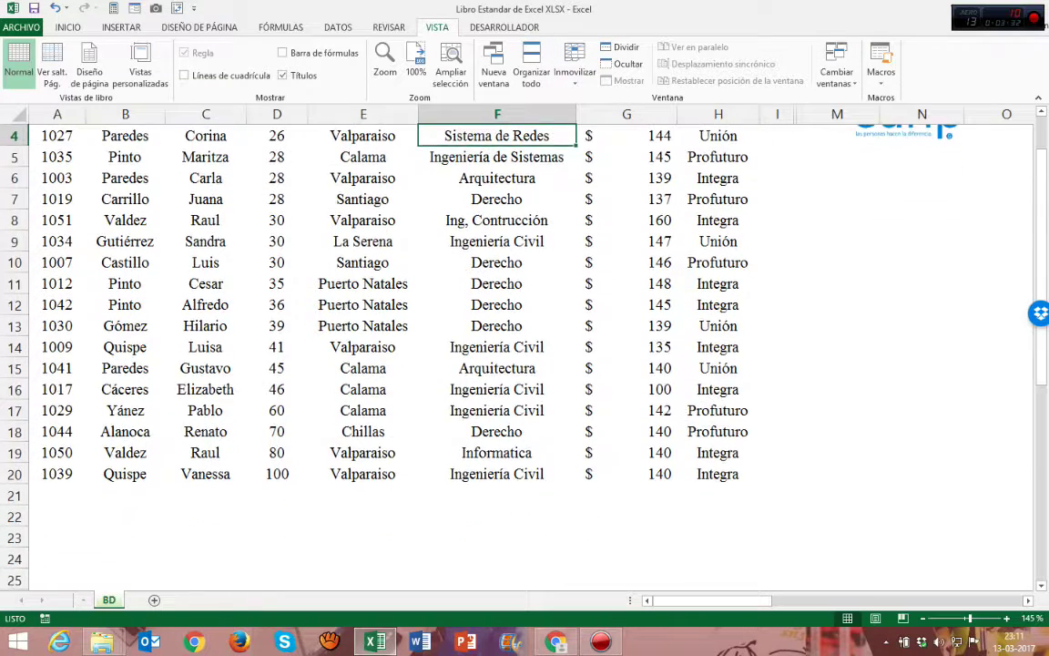
left_click_drag(57, 347, 759, 455)
mouse_move(760, 587)
left_mouse_down()
mouse_move(759, 597)
mouse_move(760, 583)
left_mouse_up()
left_click(497, 326)
key("ctrl+Up")
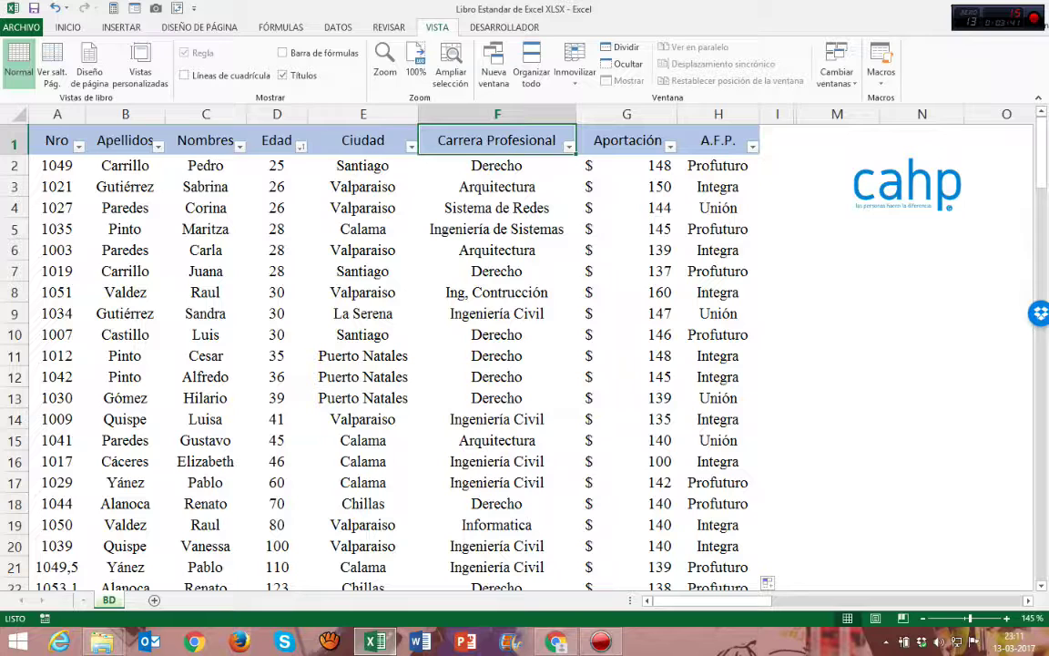
key("ctrl+Left")
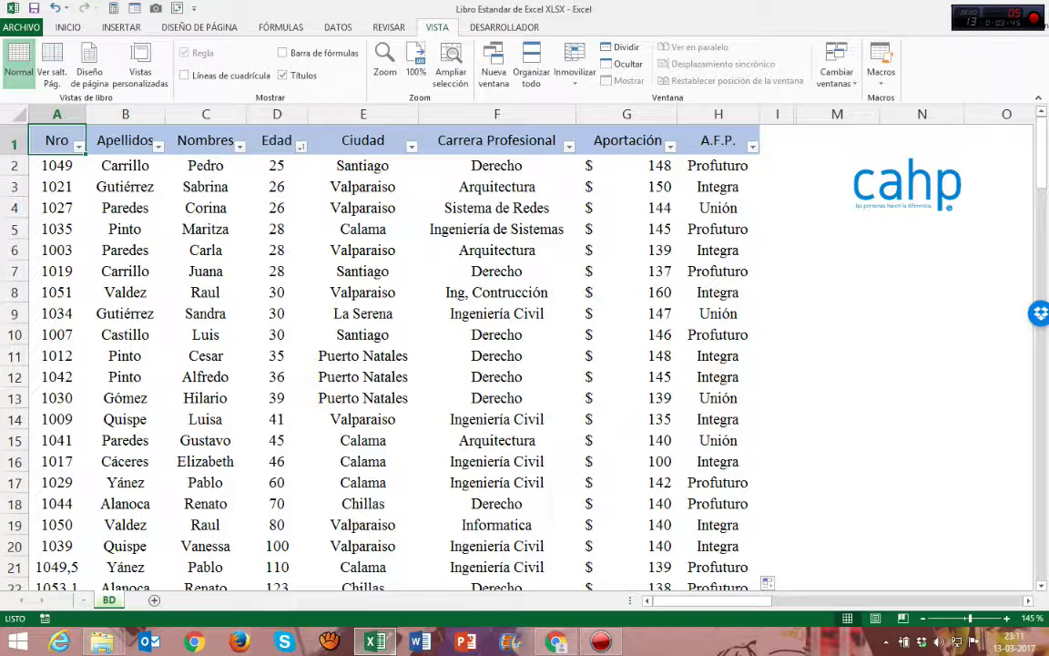
Freeze the top row of the worksheet so the table's headers remain in view.
scroll(472, 356, "down", 6)
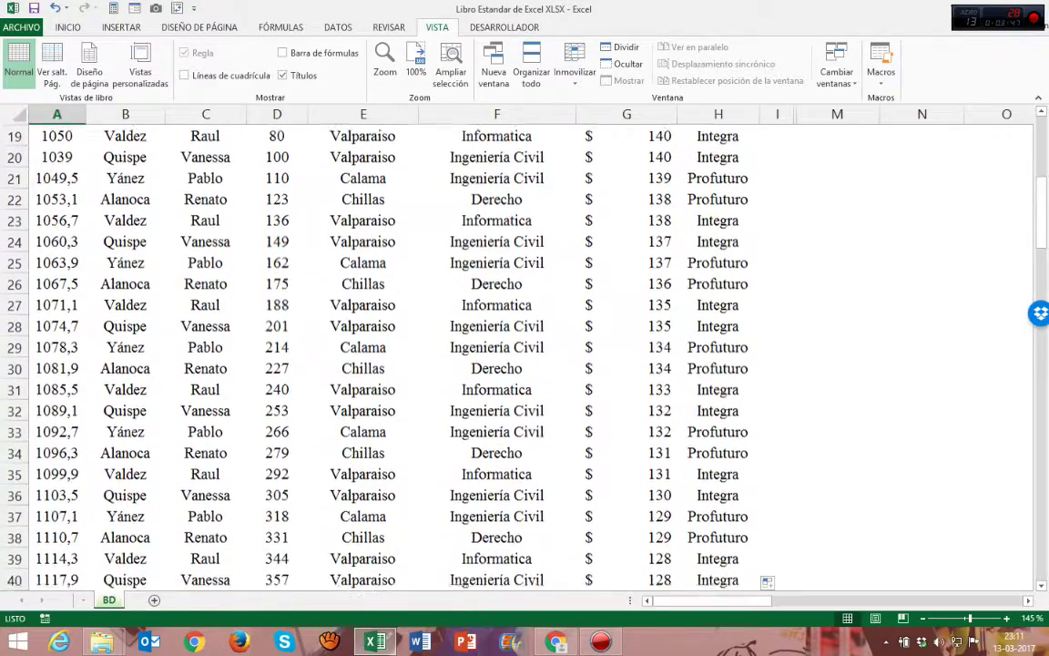
scroll(472, 355, "down", 6)
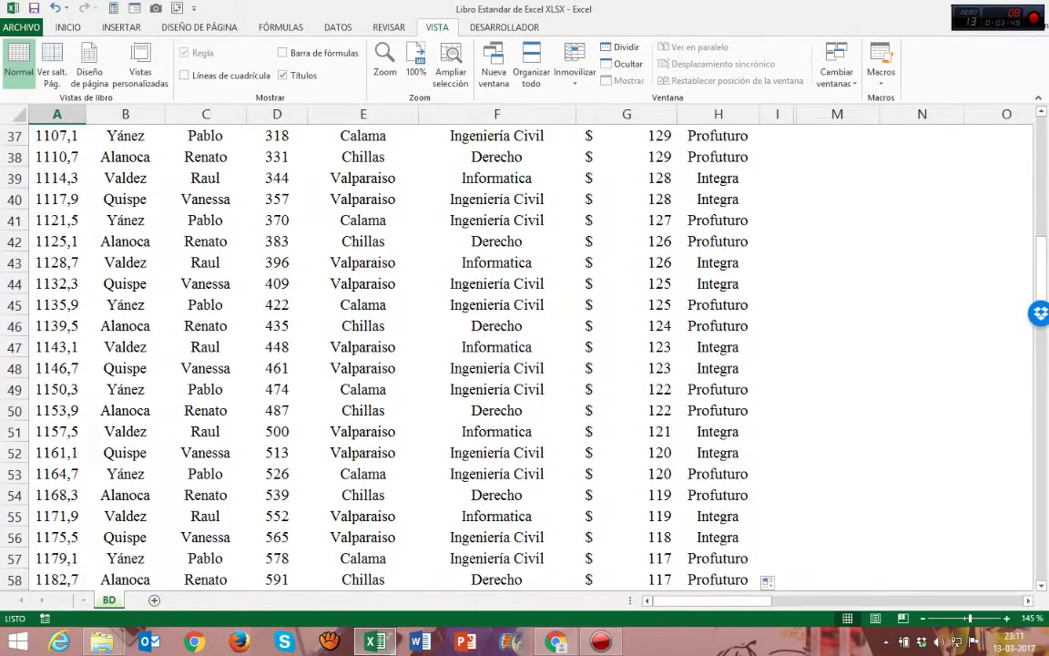
scroll(472, 355, "down", 2)
scroll(472, 355, "up", 14)
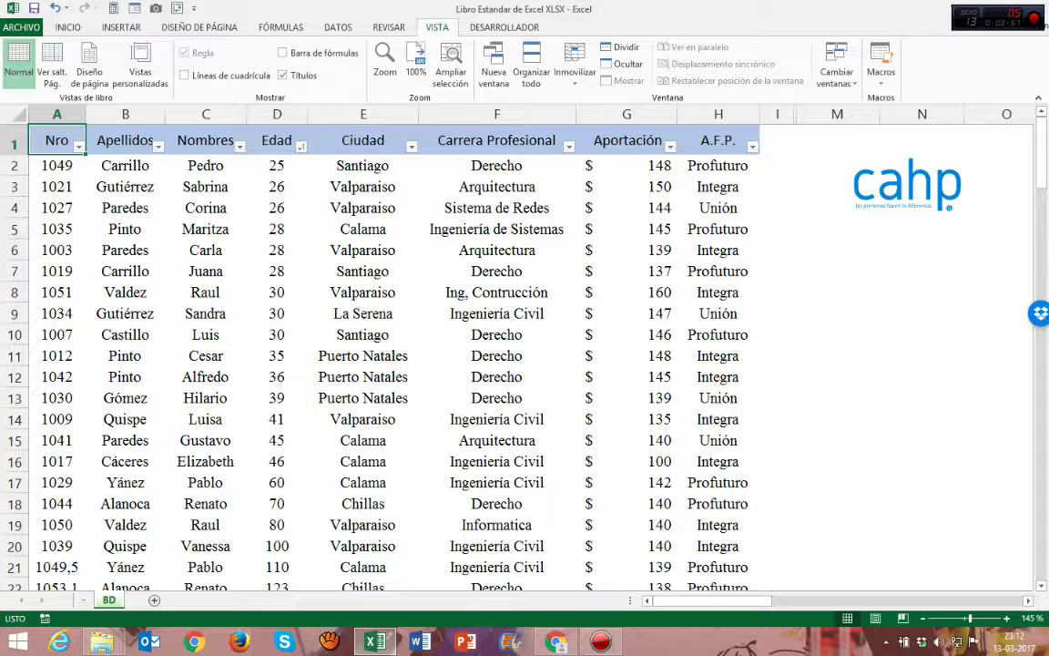
left_click(575, 64)
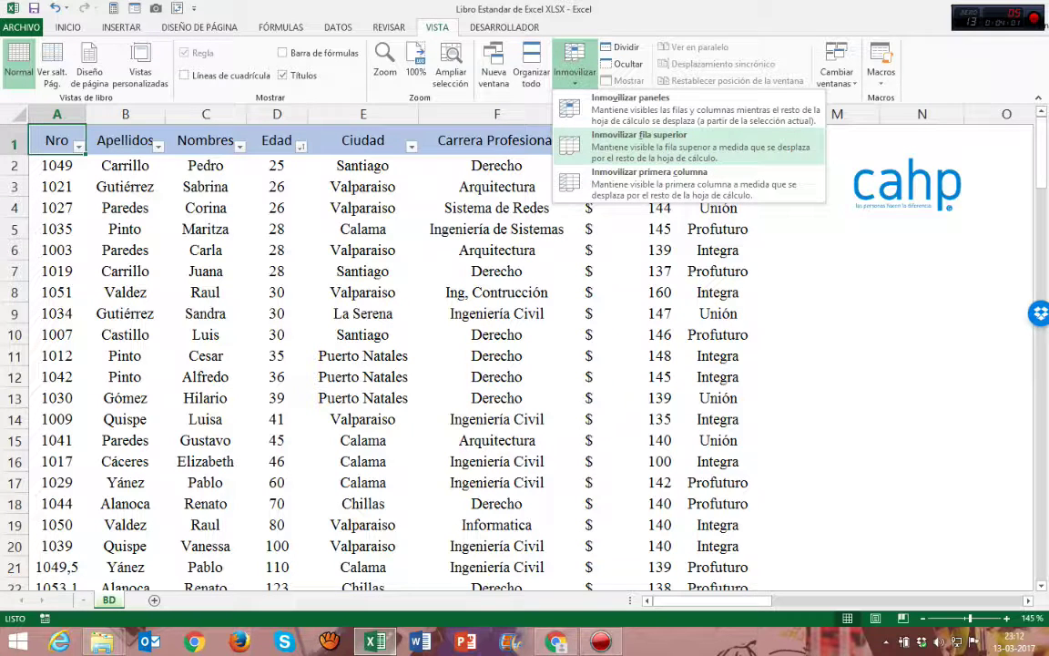
left_click(638, 136)
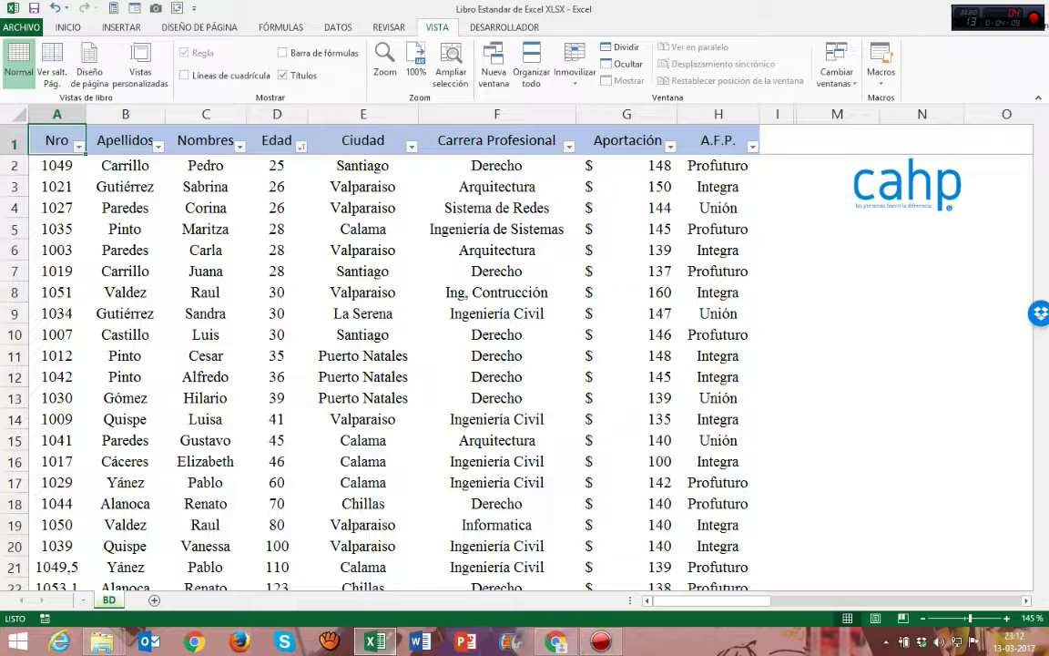
Look down the table to about row 100 and back to the first records to check the frozen header row.
scroll(525, 364, "down", 1)
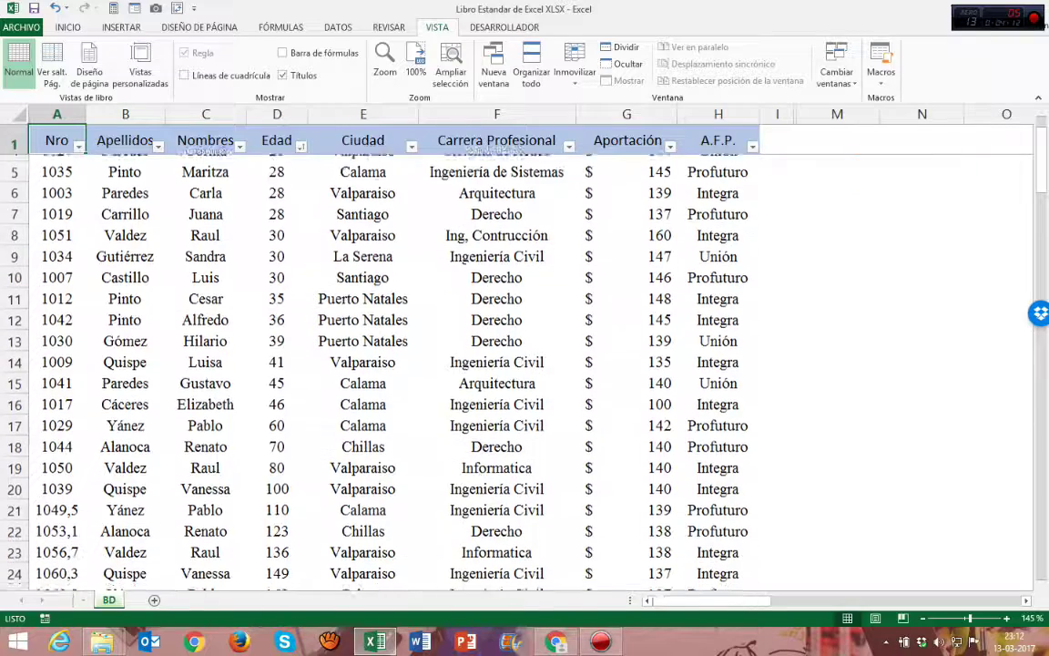
scroll(525, 364, "up", 1)
scroll(525, 364, "down", 3)
scroll(525, 364, "down", 3)
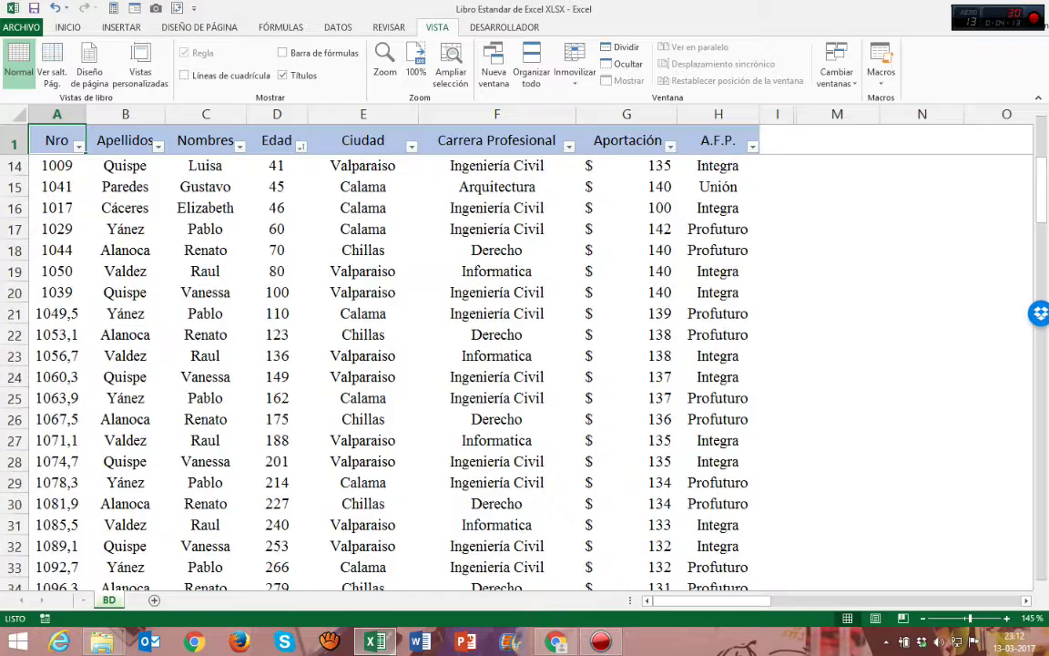
scroll(524, 364, "down", 2)
scroll(524, 364, "down", 5)
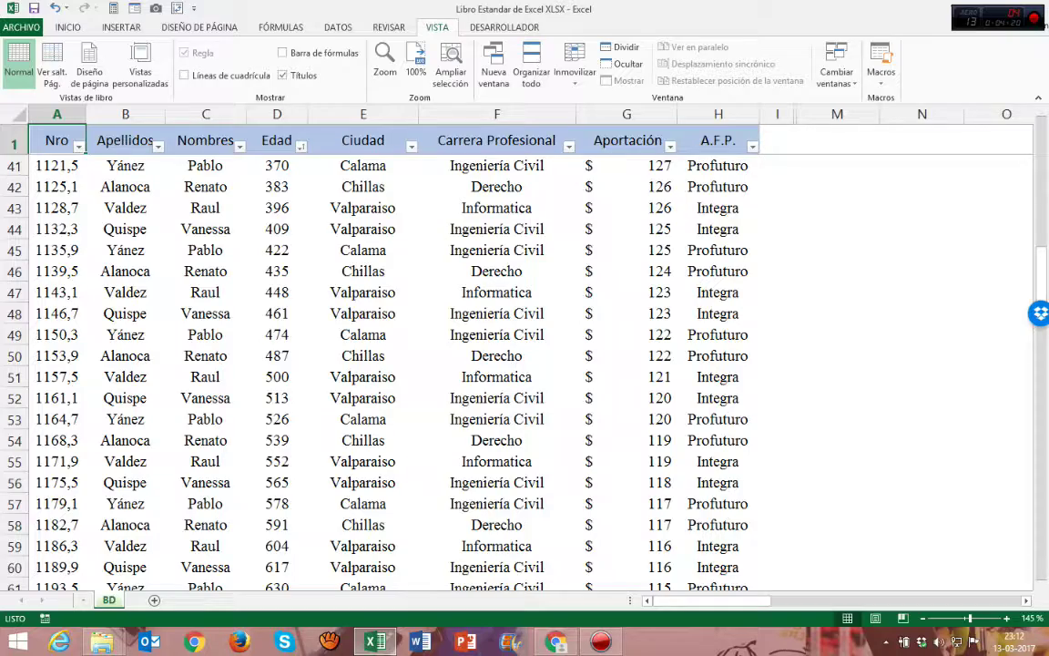
scroll(525, 365, "down", 8)
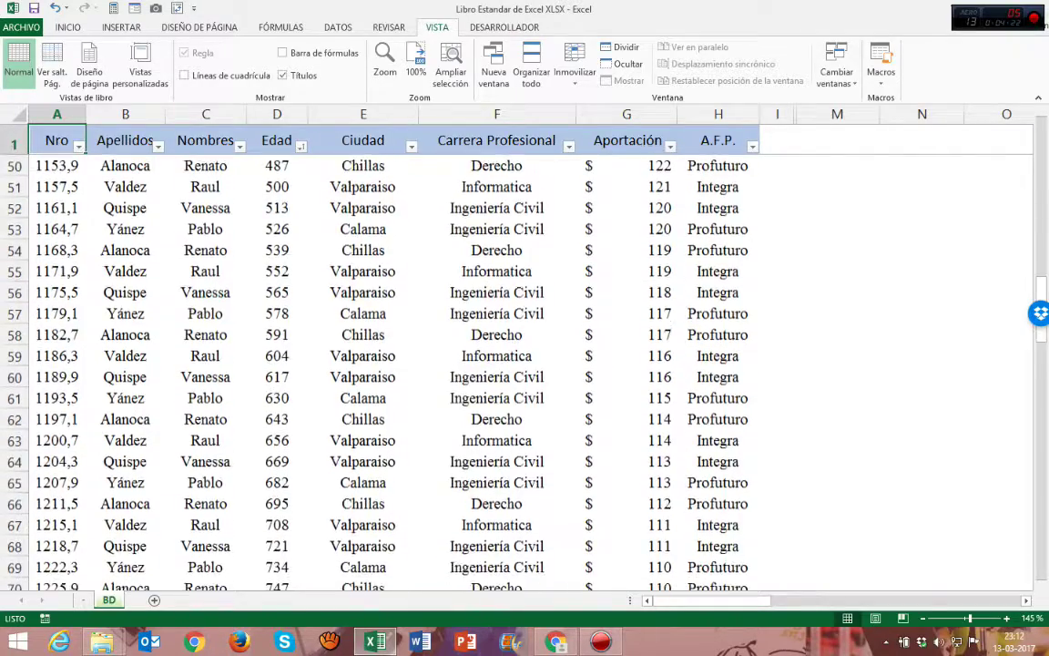
scroll(525, 365, "down", 11)
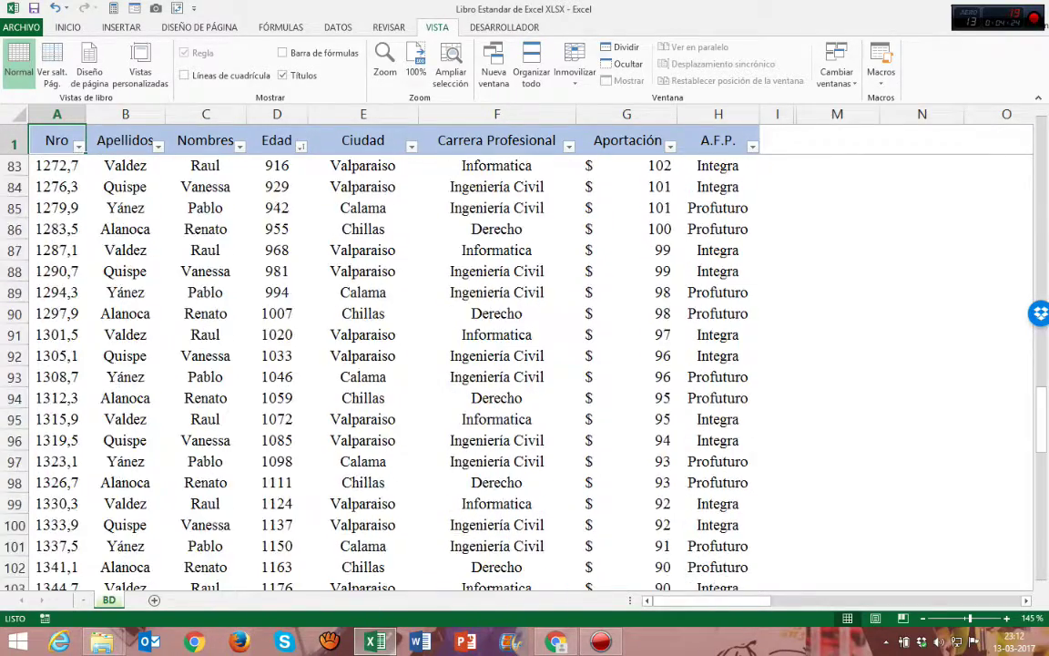
scroll(525, 364, "up", 5)
scroll(525, 364, "up", 20)
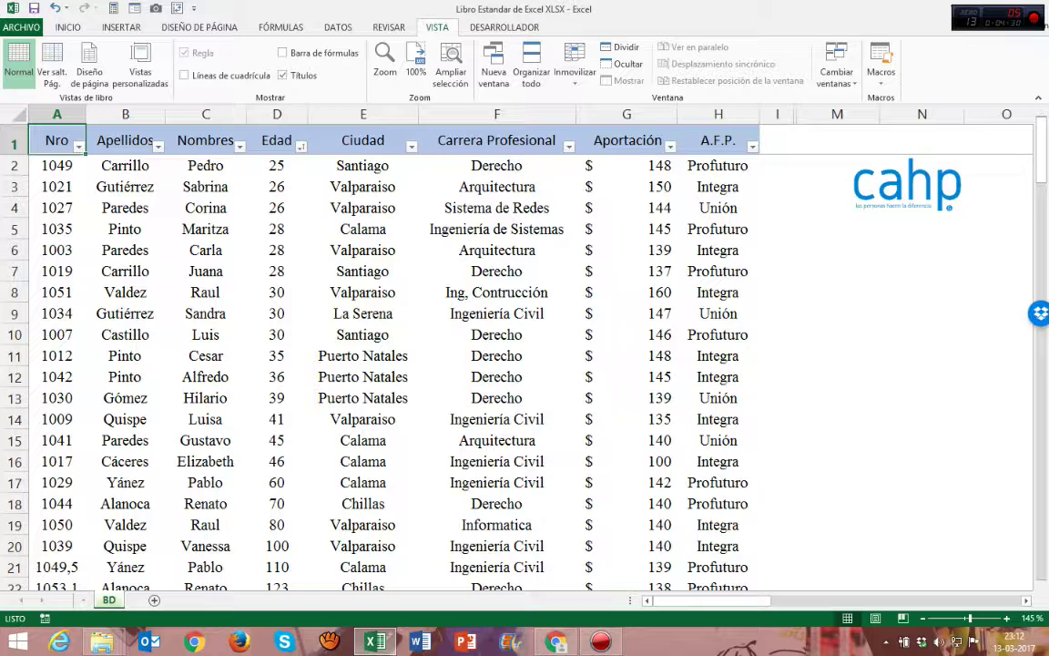
Unfreeze the panes to release the header row, and check that the whole sheet moves freely.
left_click(14, 144)
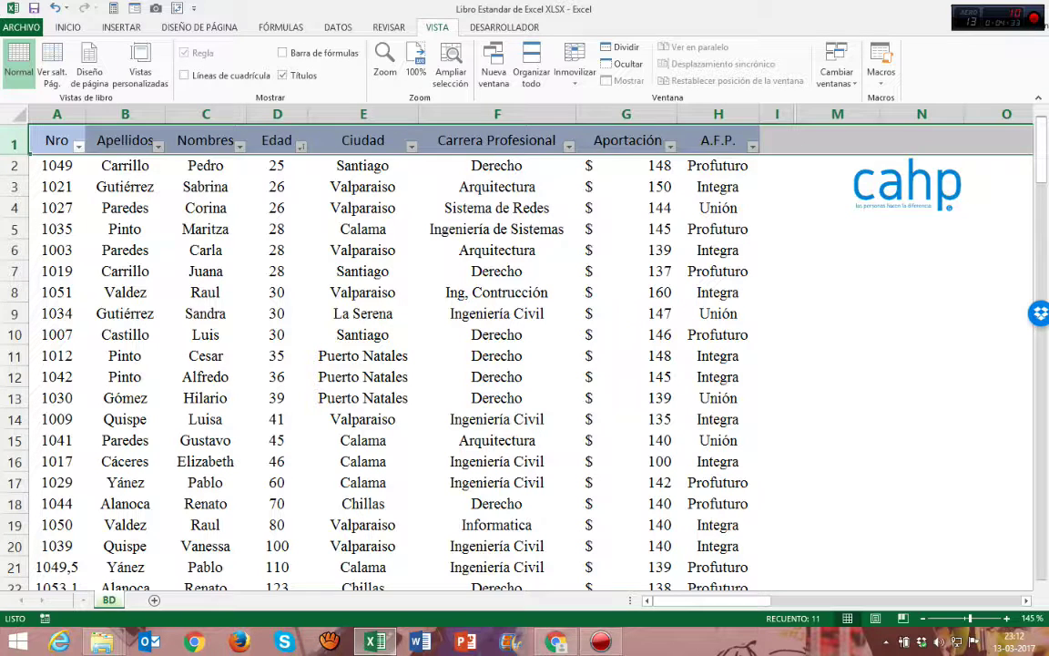
left_click(574, 66)
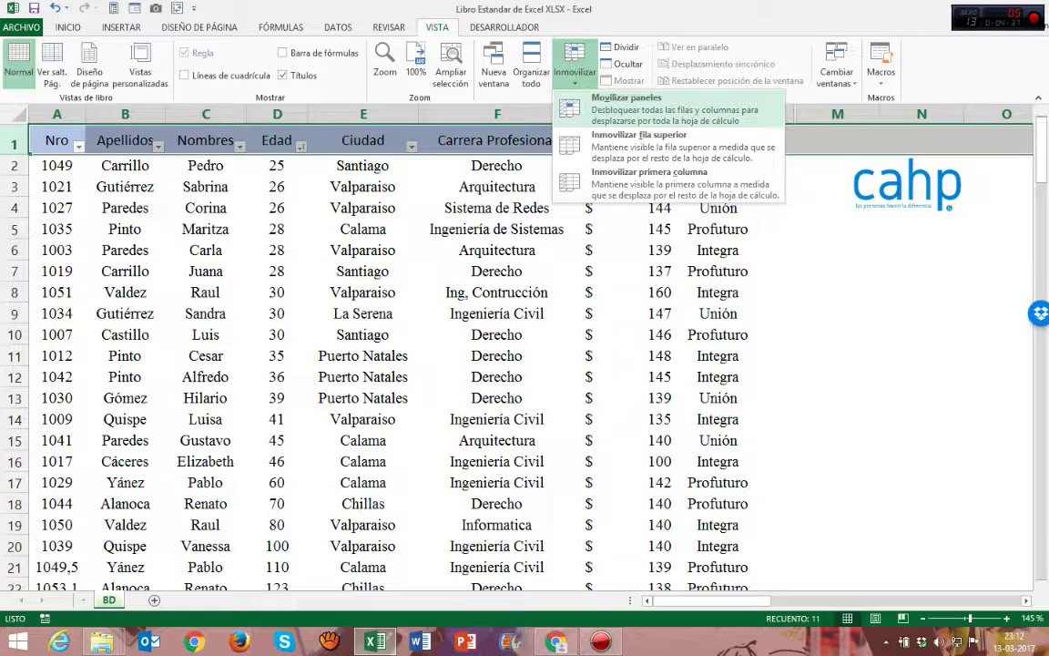
left_click(605, 98)
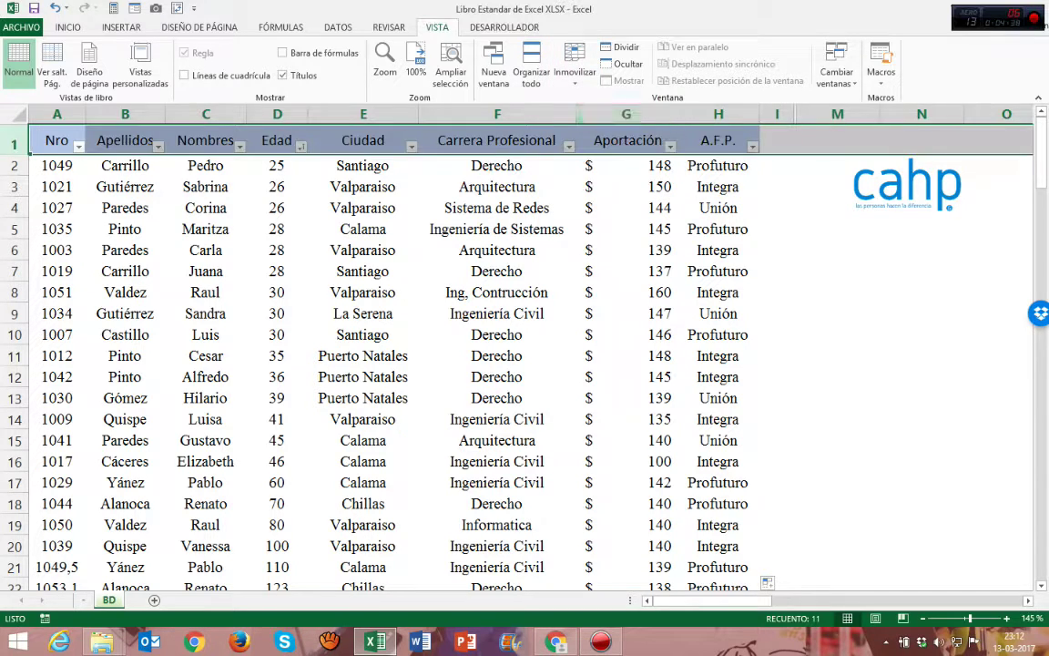
scroll(690, 525, "down", 5)
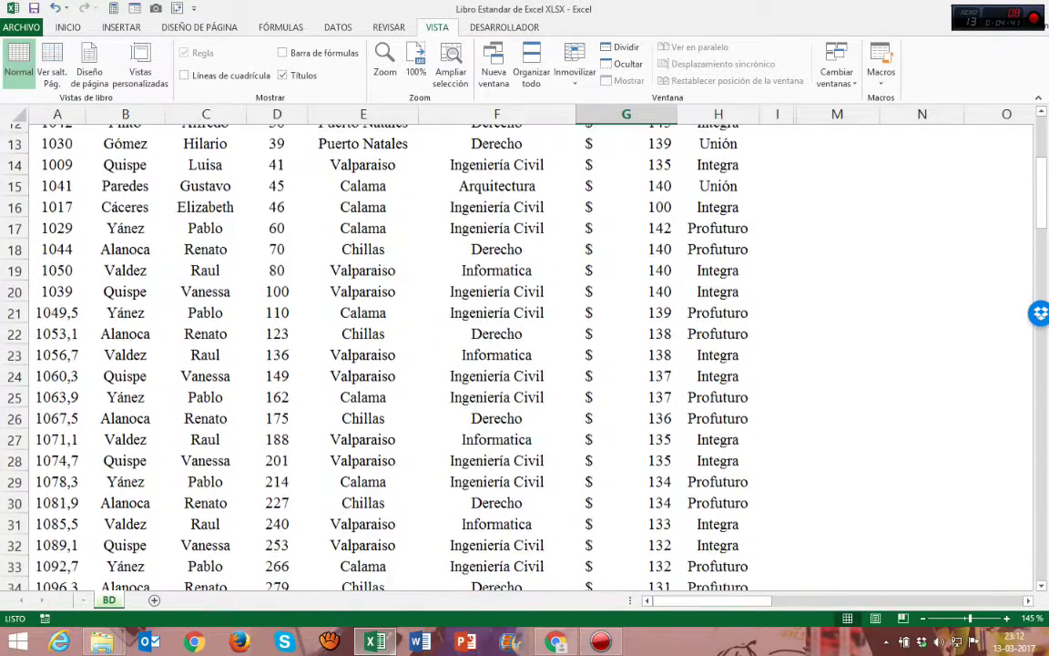
scroll(691, 525, "up", 4)
scroll(381, 356, "up", 1)
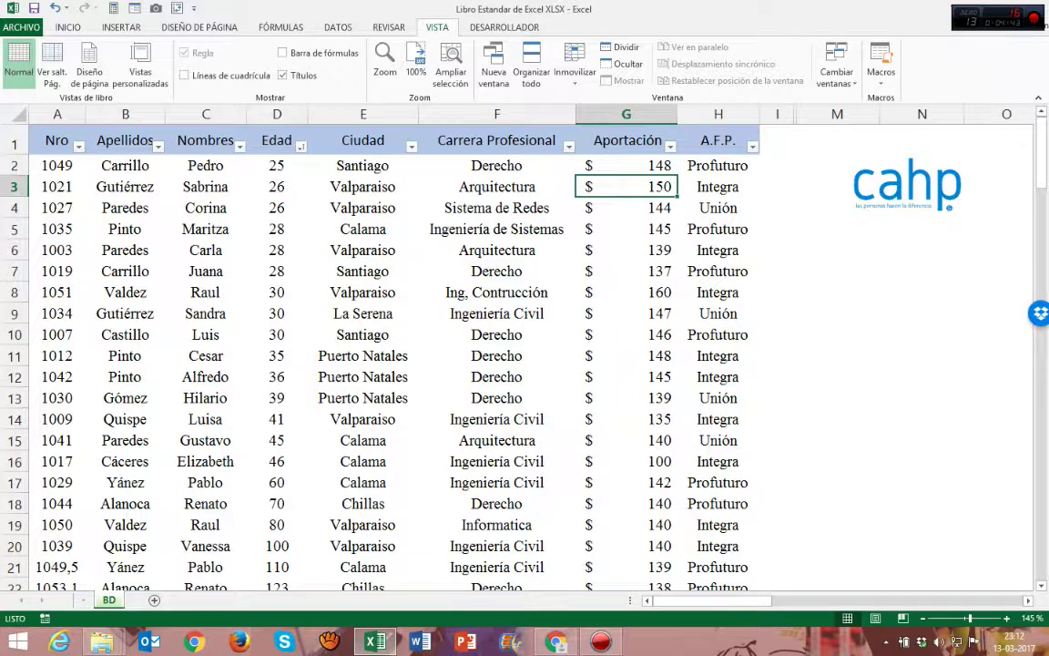
Freeze the first column of the worksheet so the Nro values remain in view.
left_click(496, 250)
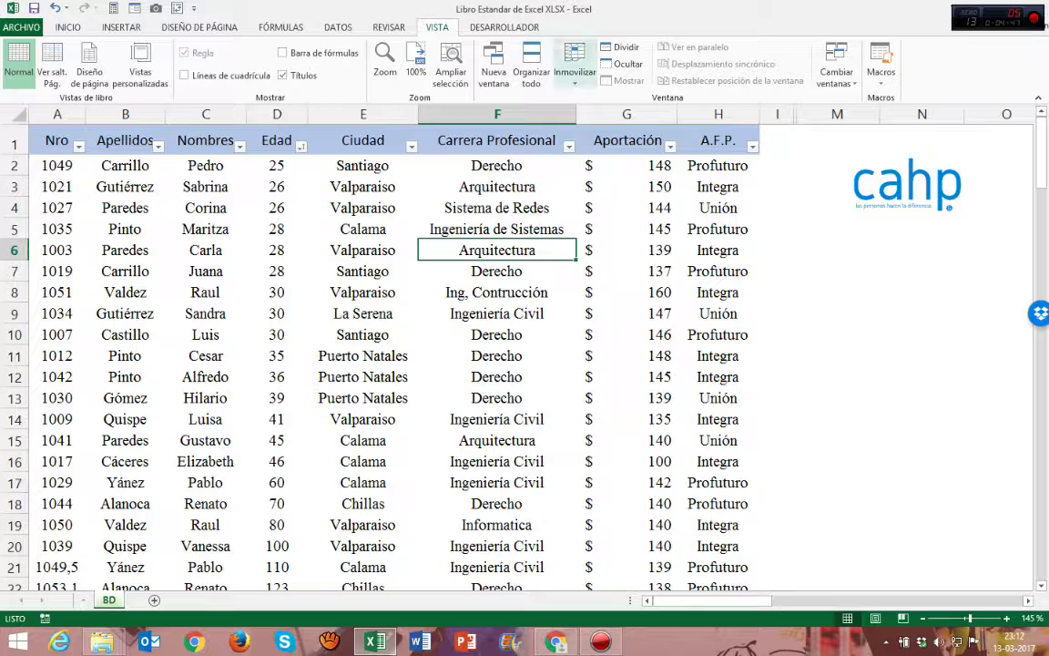
left_click(496, 140)
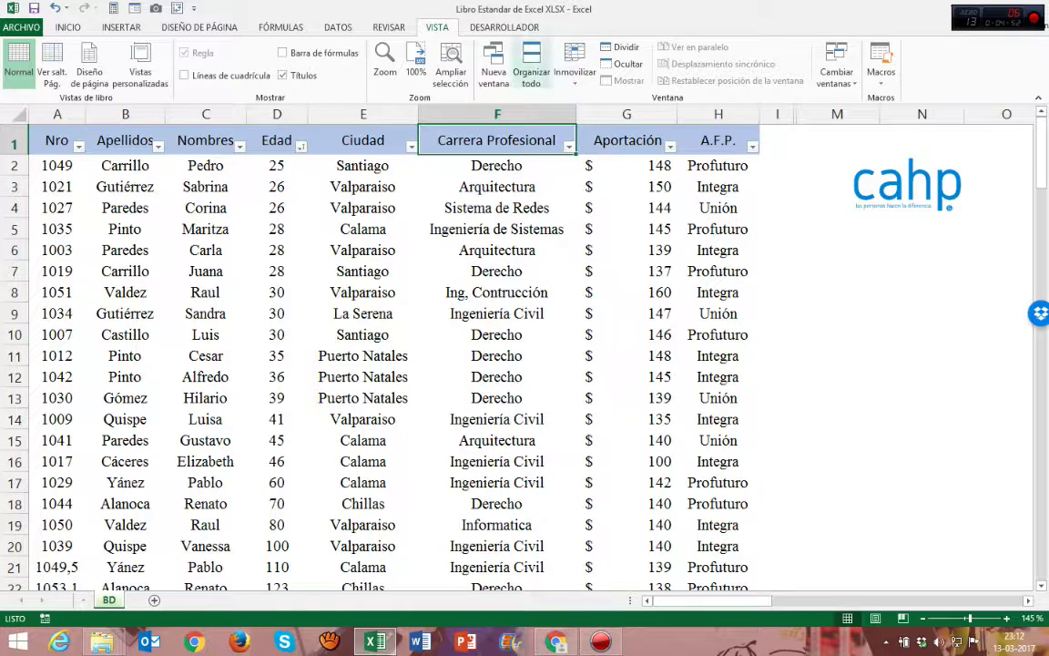
left_click(575, 71)
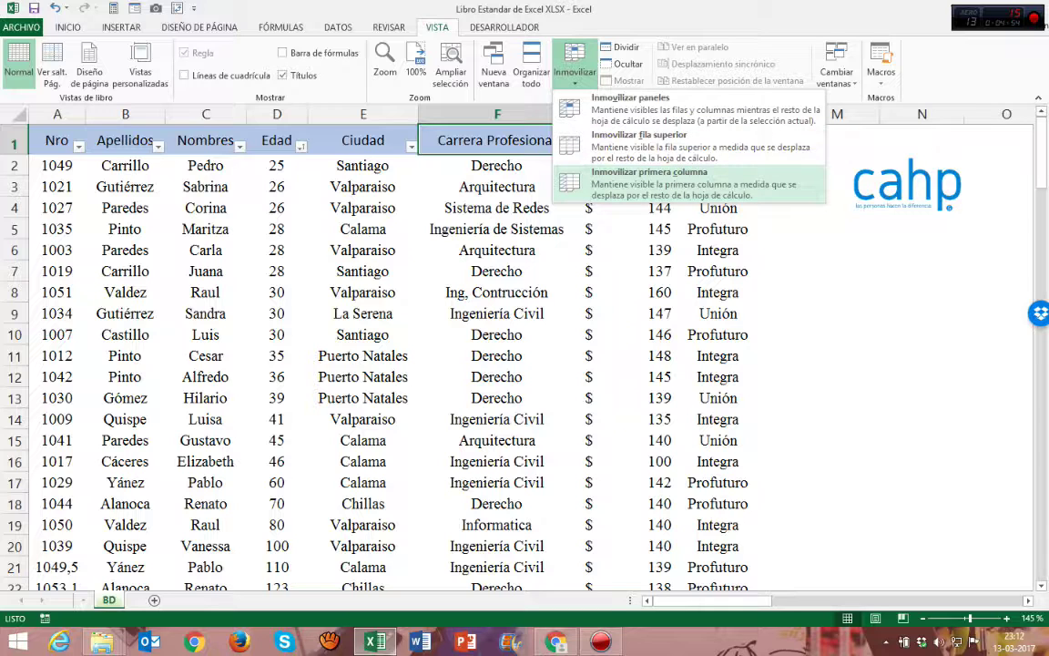
left_click(649, 178)
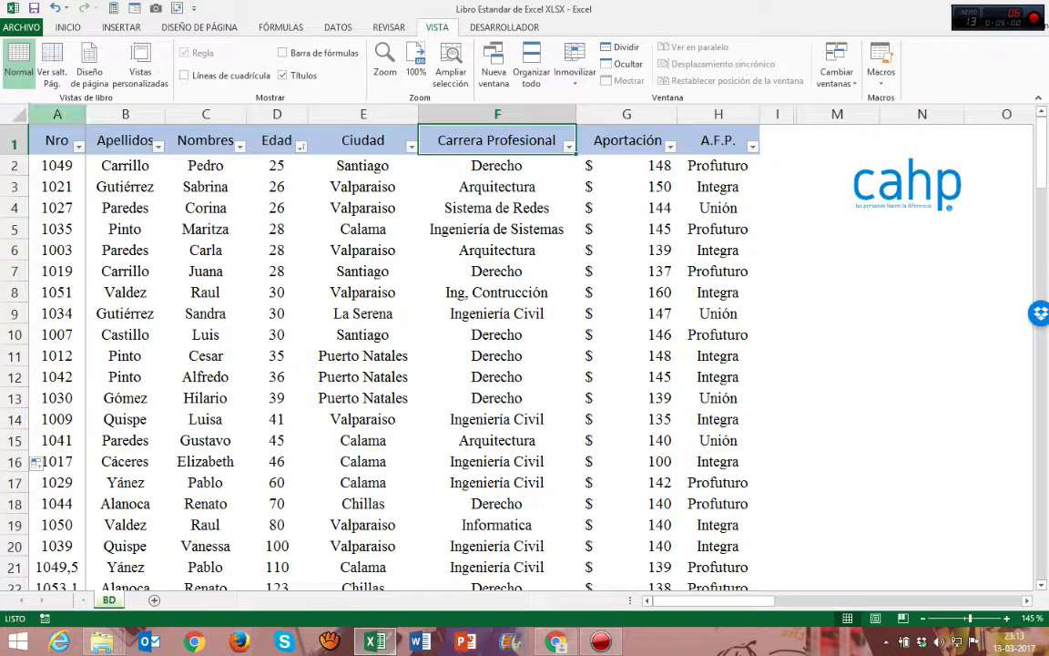
Move along row 6 beyond the last table column and back to column A to check the frozen Nro column.
left_click(57, 114)
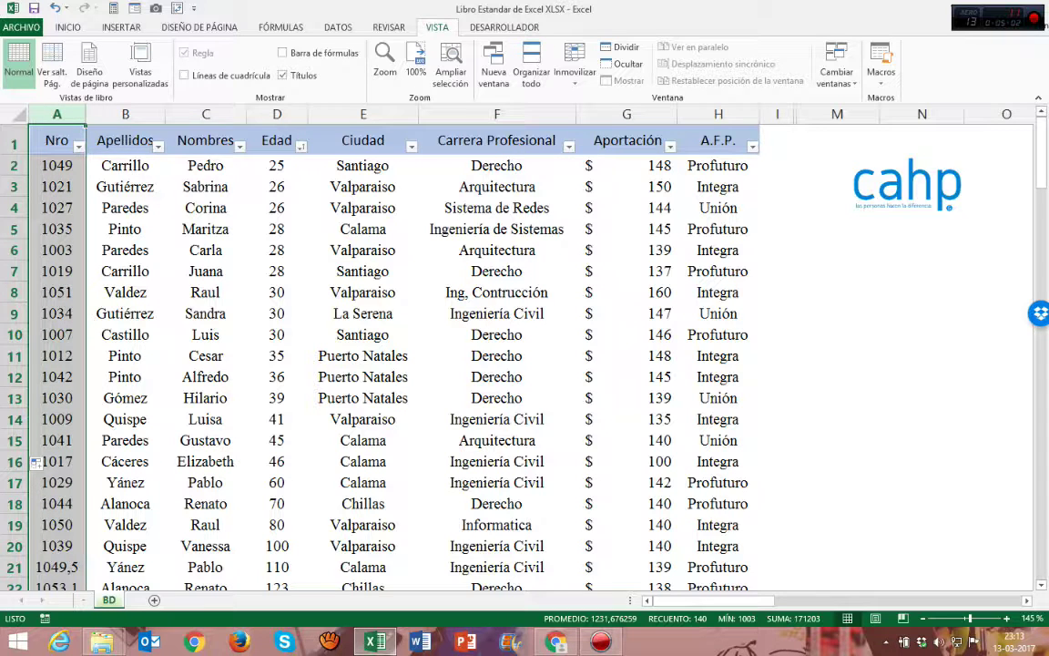
left_click(125, 229)
left_click(57, 249)
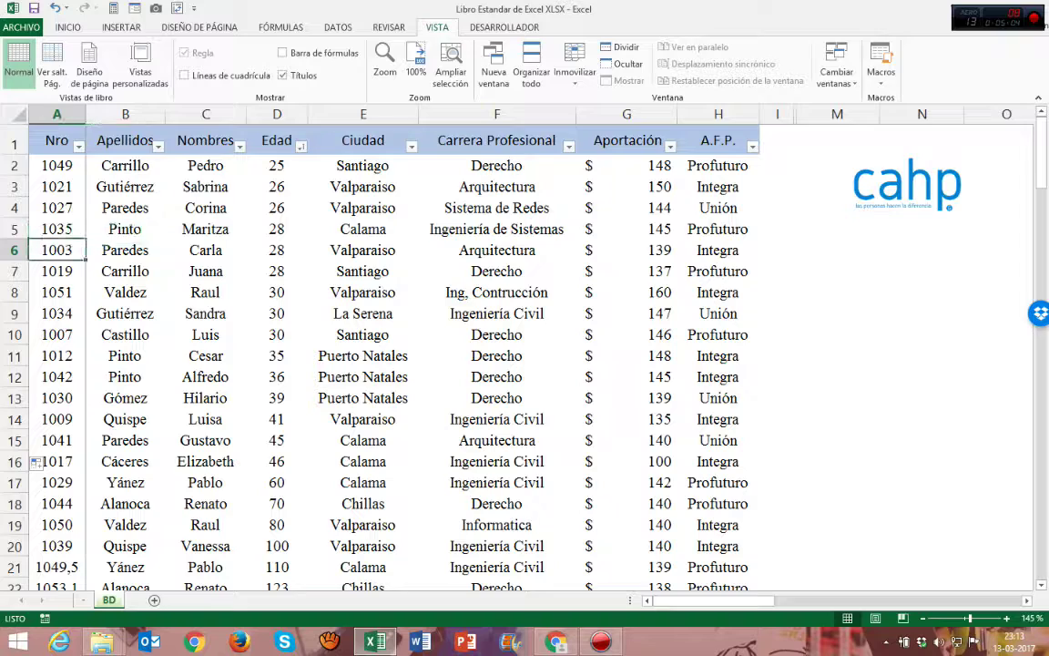
left_click(124, 249)
key("Right")
key("Right")
key("Right")
key("Right")
key("Right")
key("Right")
key("Right")
key("Right")
key("Right")
key("Right")
key("Right")
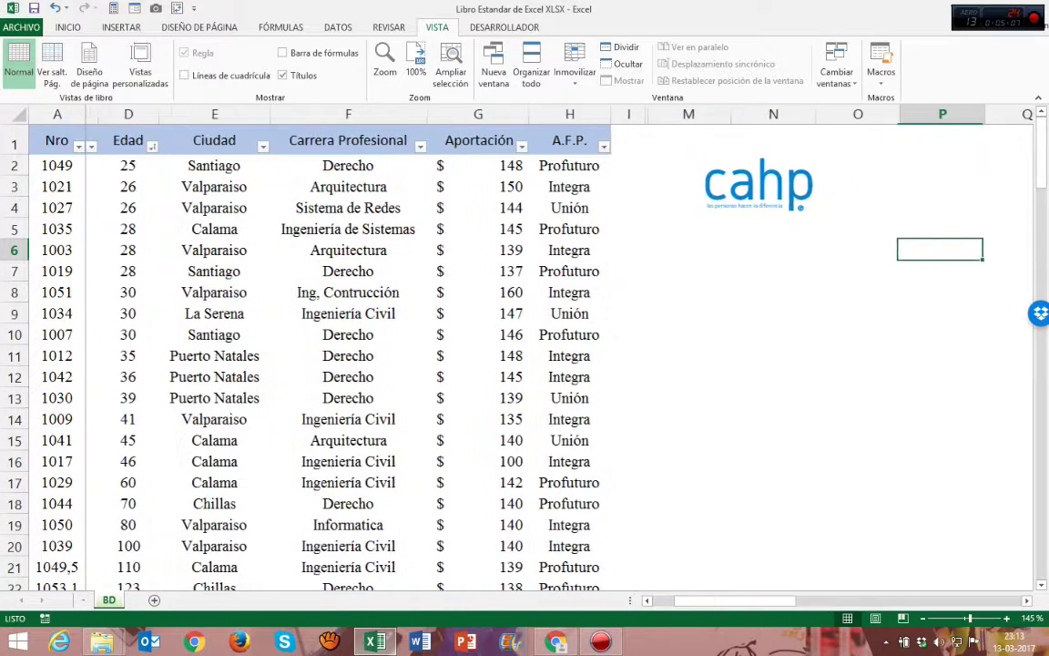
key("Left")
key("Left")
key("Left")
key("Left")
key("Left")
key("Left")
key("Left")
key("Left")
key("Left")
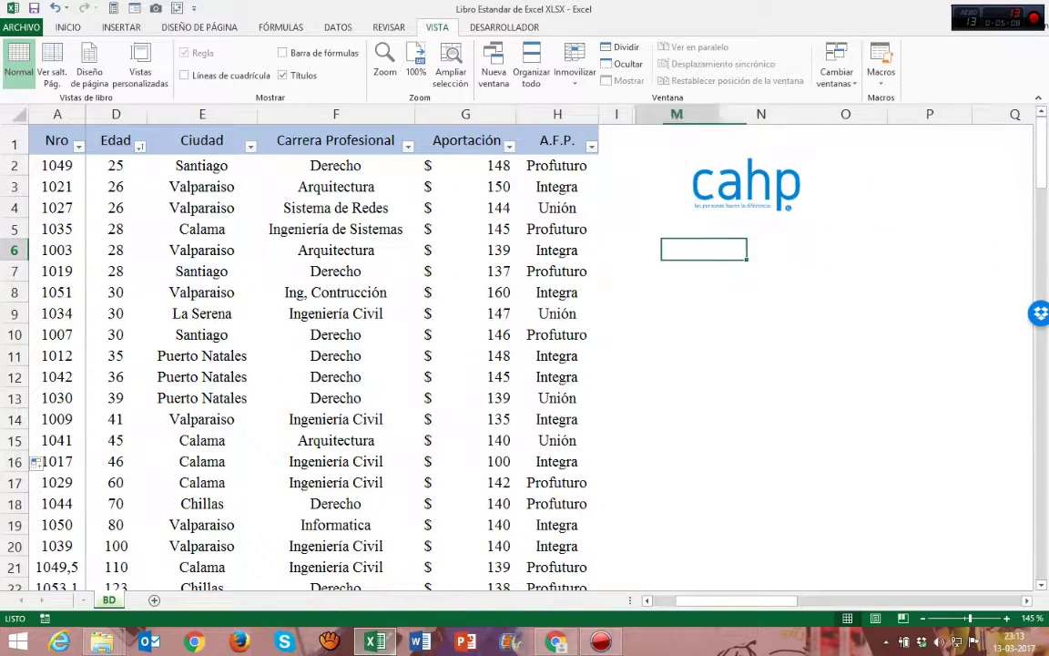
key("Left")
key("Left")
key("Left")
key("Right")
key("Right")
key("Right")
key("Right")
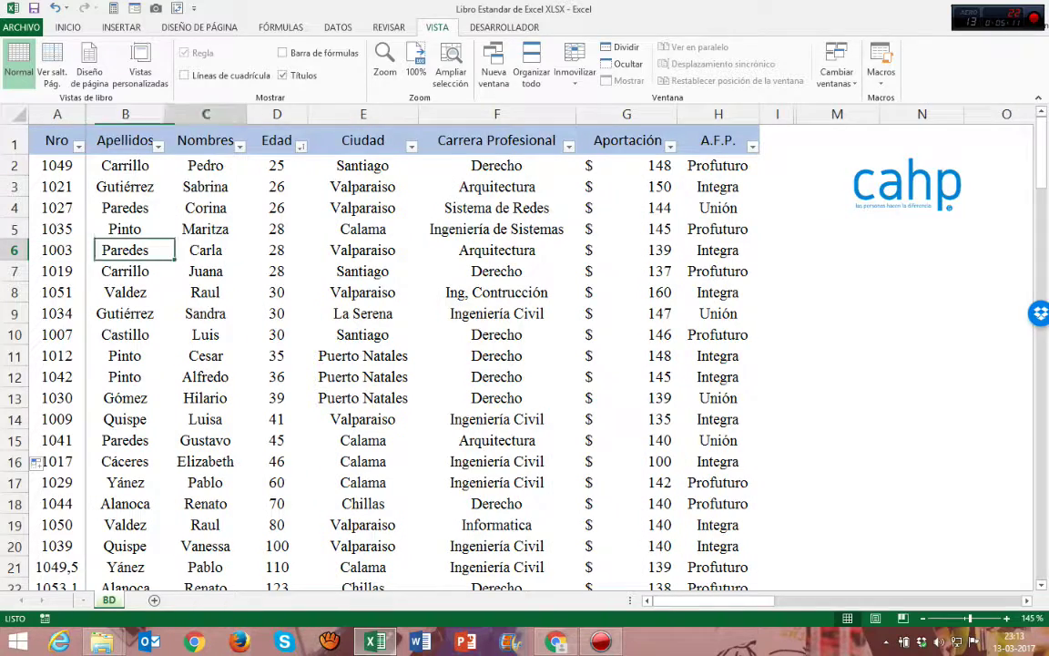
key("Right")
key("Right")
key("Right")
key("Right")
key("Right")
key("Right")
key("Right")
key("Right")
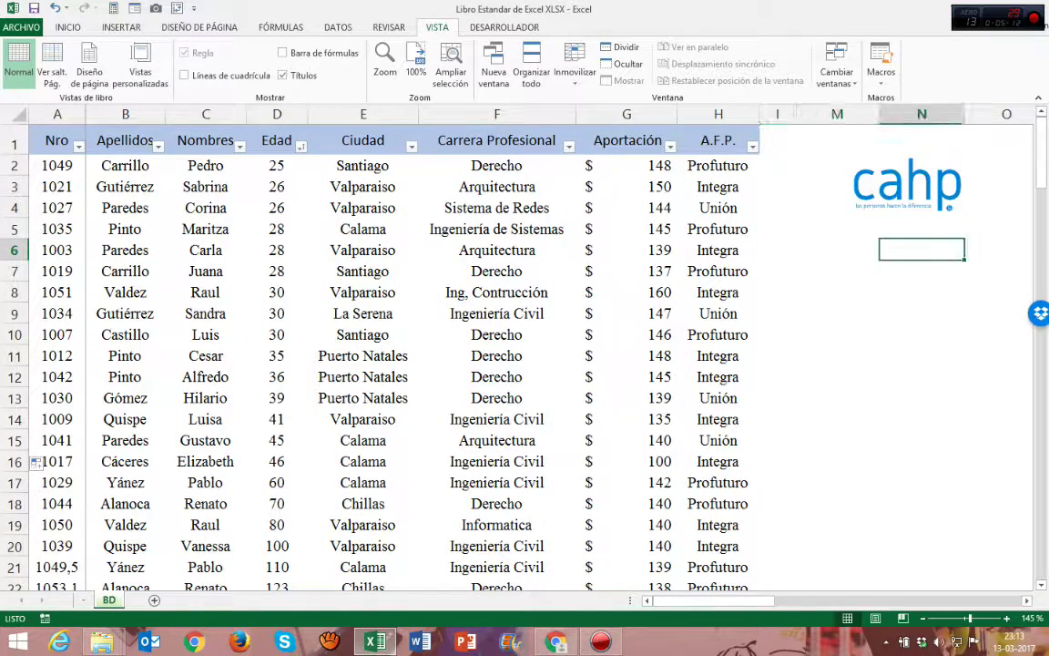
key("Left")
key("Left")
key("Left")
key("Left")
key("Left")
key("Left")
key("Left")
key("Left")
key("Left")
key("Left")
key("Left")
key("Left")
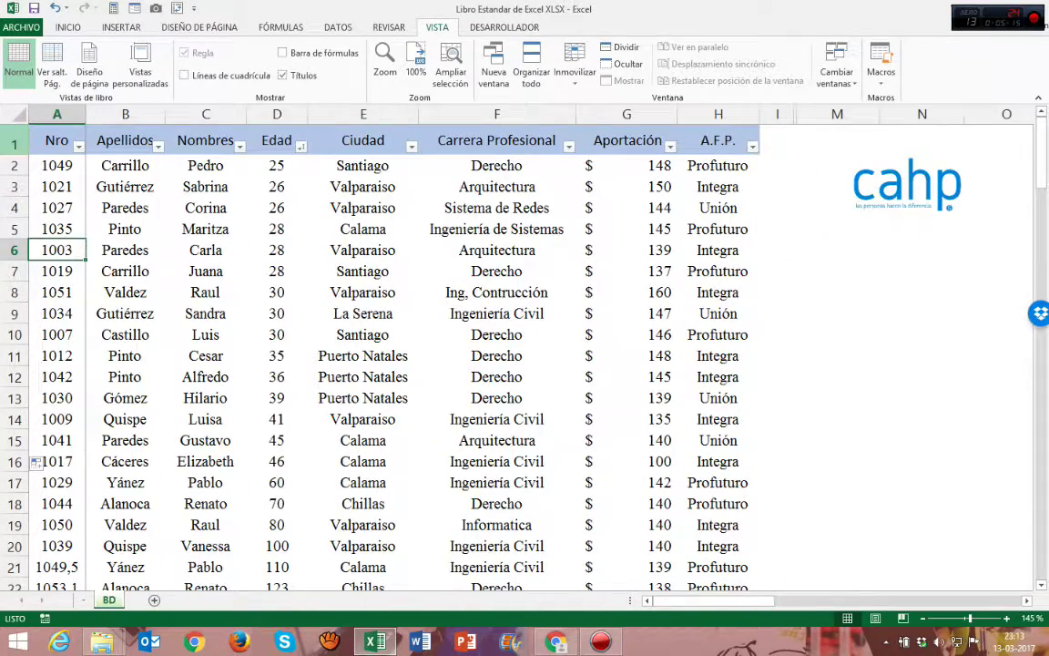
left_click(57, 114)
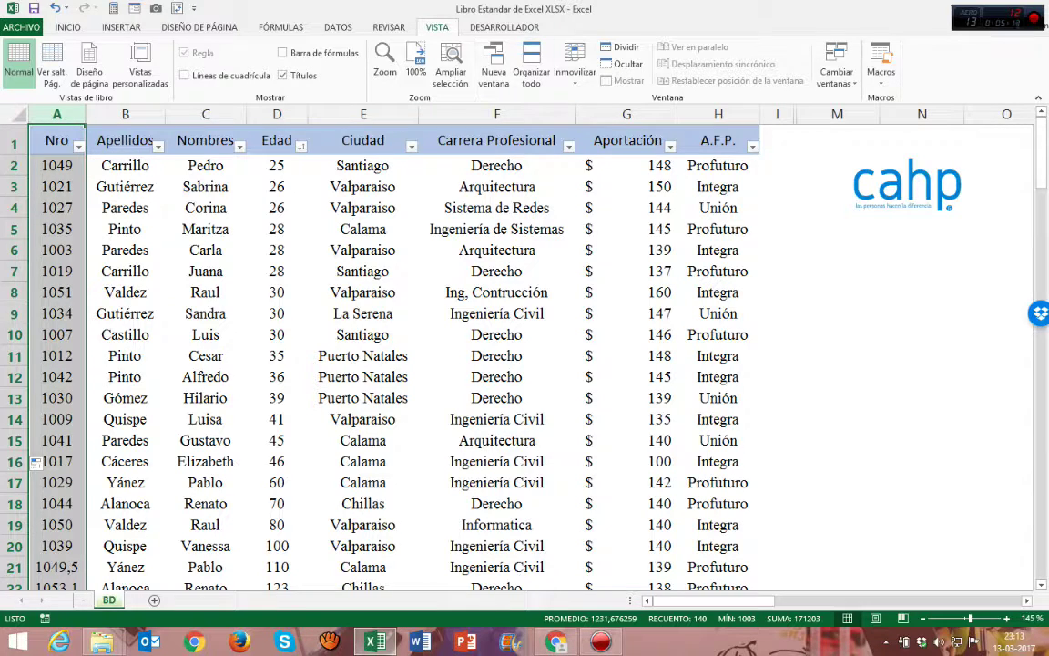
Unfreeze the panes to release the Nro column, and check that the sheet moves freely both vertically and horizontally.
left_click(575, 72)
left_click(627, 102)
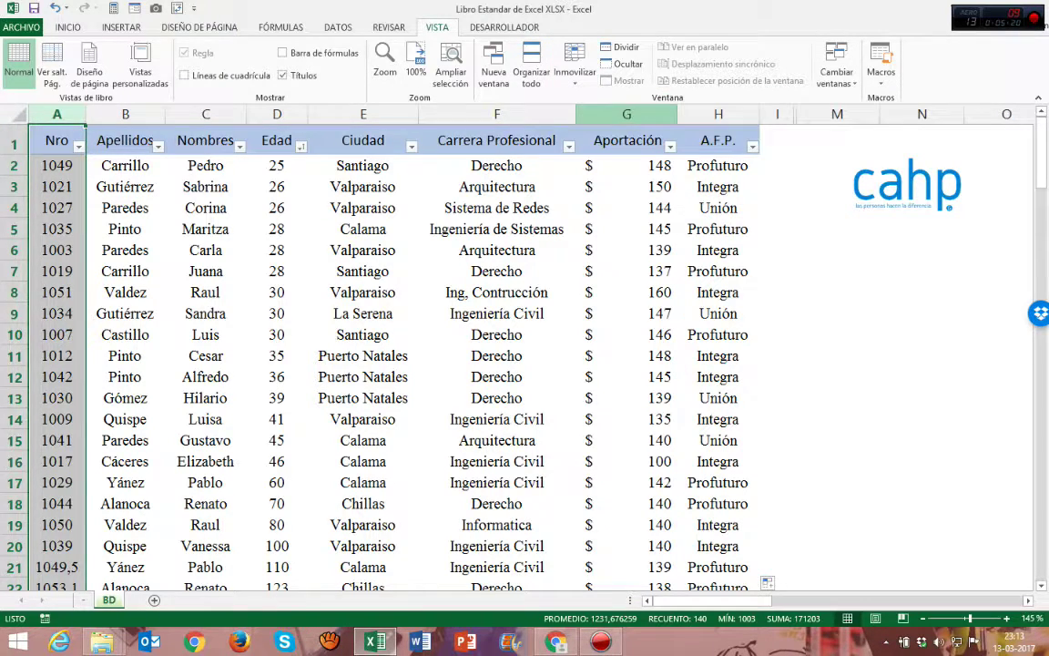
left_click(497, 271)
left_click_drag(57, 165, 82, 369)
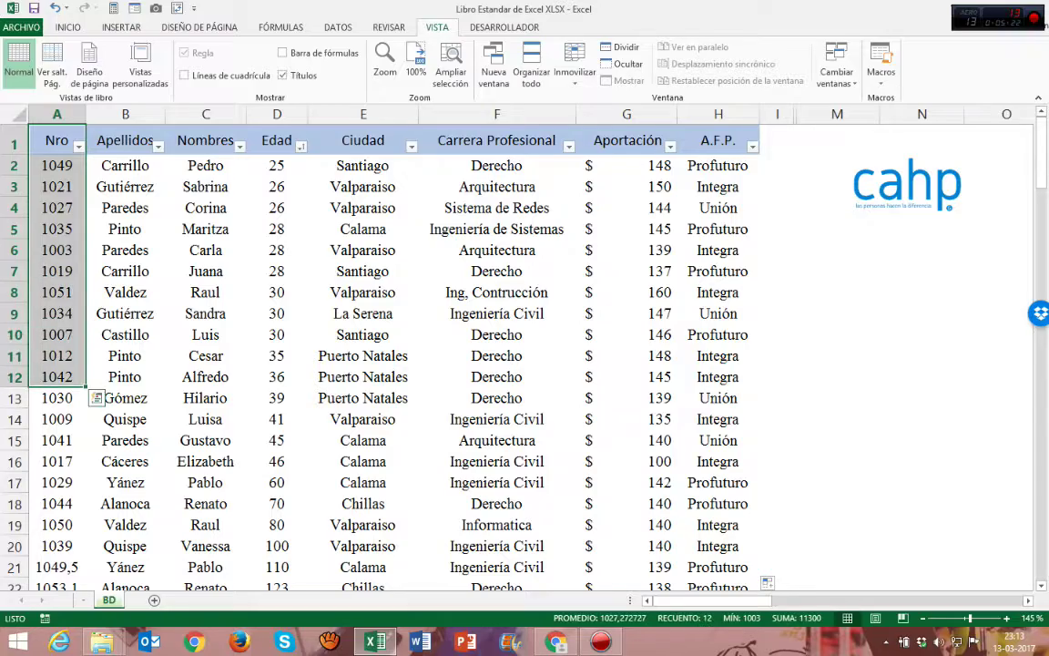
left_click(497, 186)
scroll(433, 346, "down", 1)
scroll(433, 346, "up", 1)
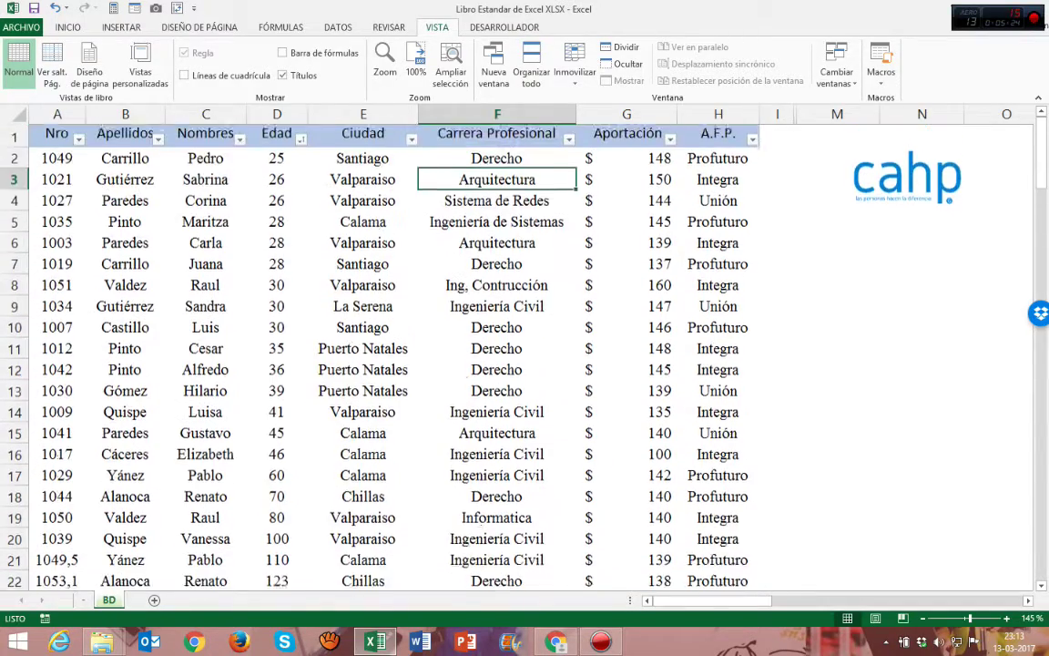
scroll(478, 346, "right", 2)
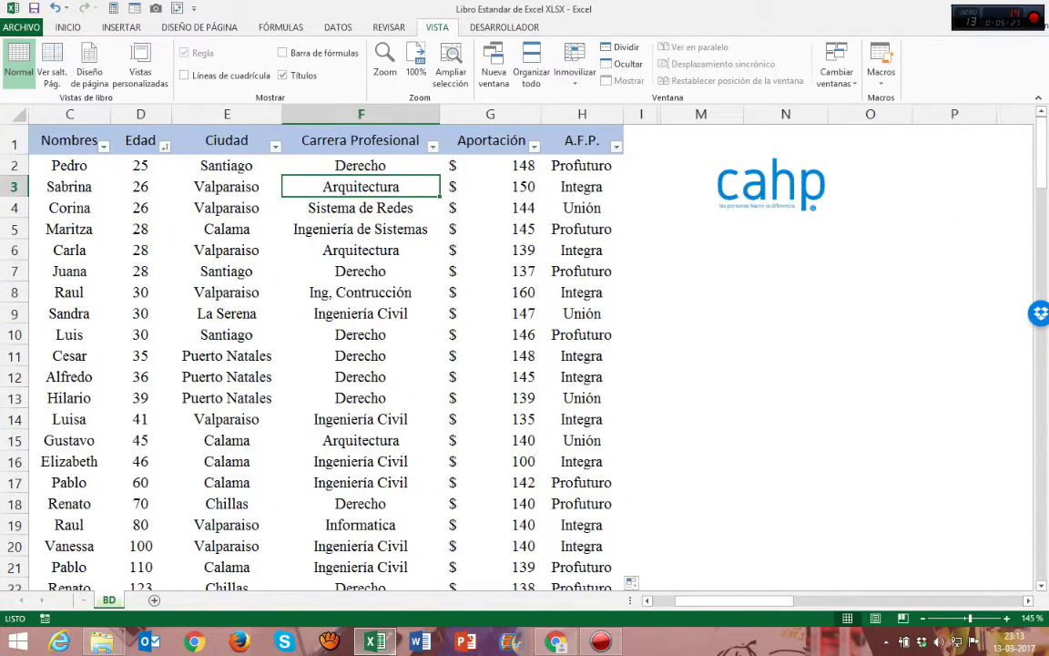
scroll(479, 346, "left", 2)
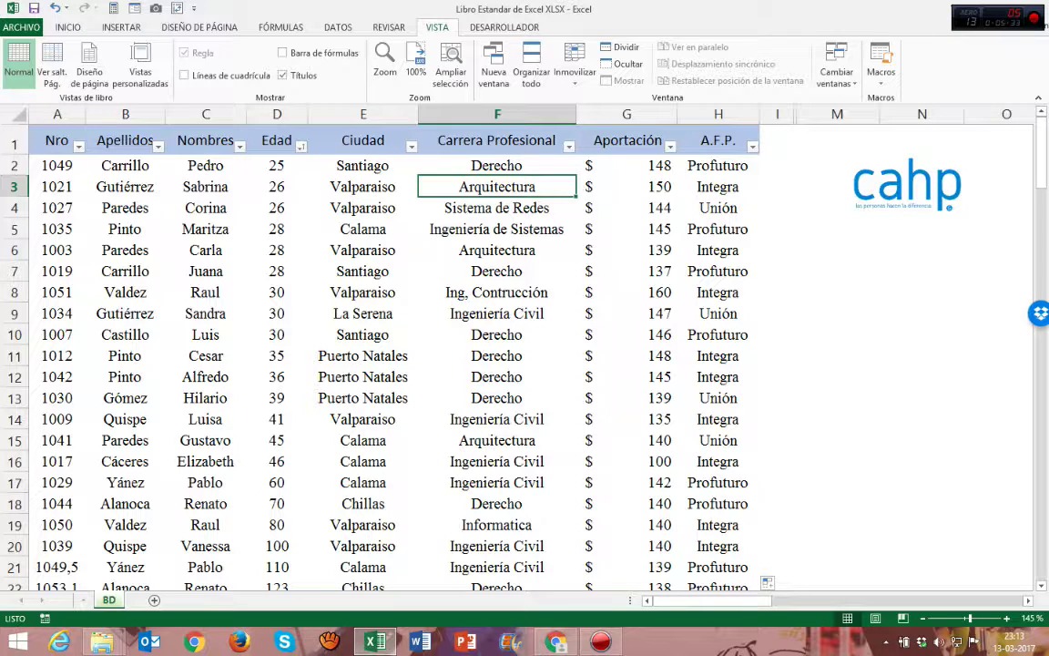
Freeze the panes at cell E2 so that row 1 and columns A to D stay in view.
left_click(363, 165)
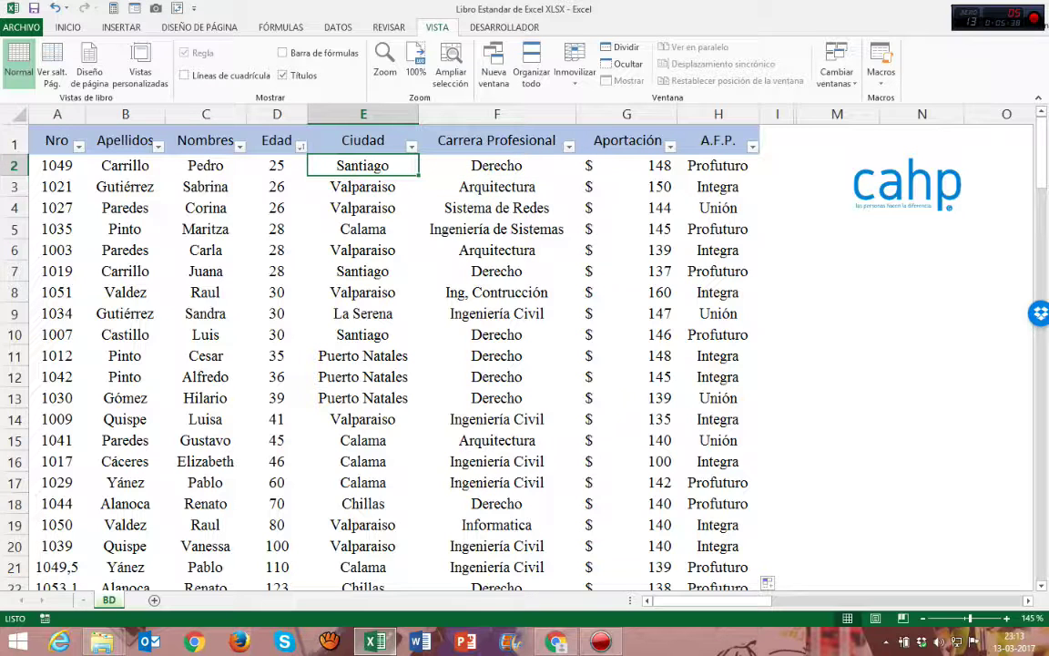
left_click(575, 71)
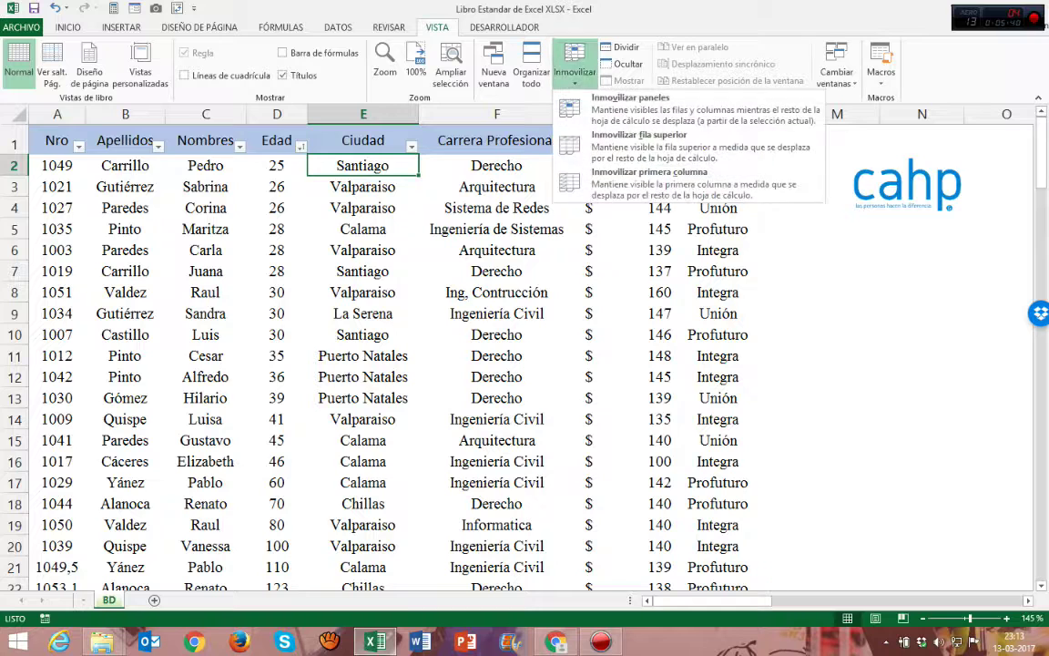
key("Return")
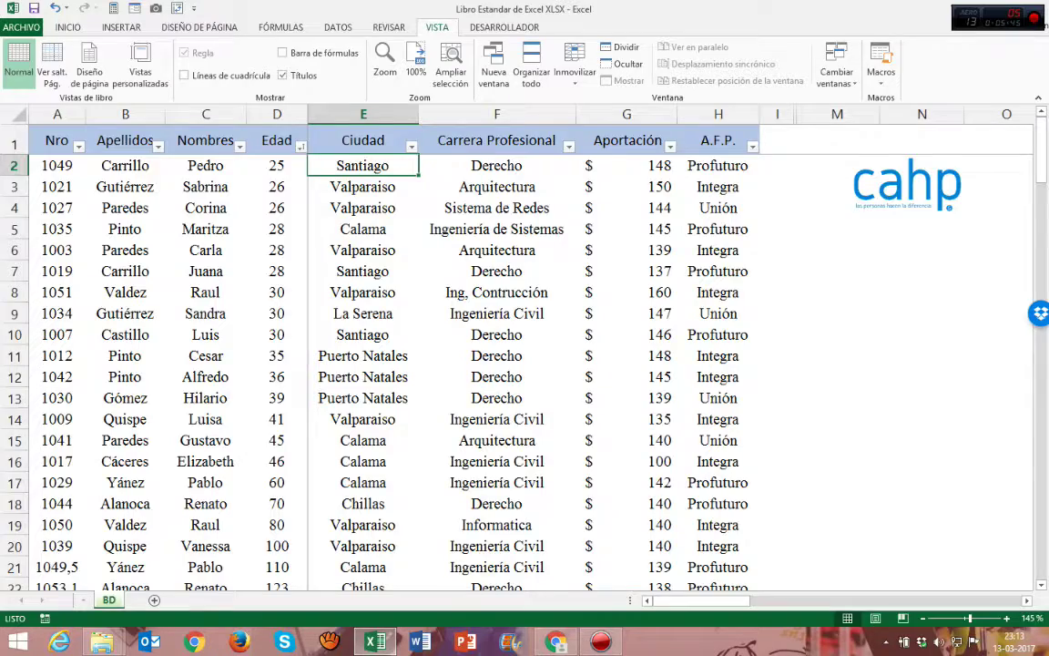
Move down and across the table and back to check the frozen header row and the frozen columns Nro to Edad.
scroll(520, 364, "down", 2)
scroll(520, 364, "up", 1)
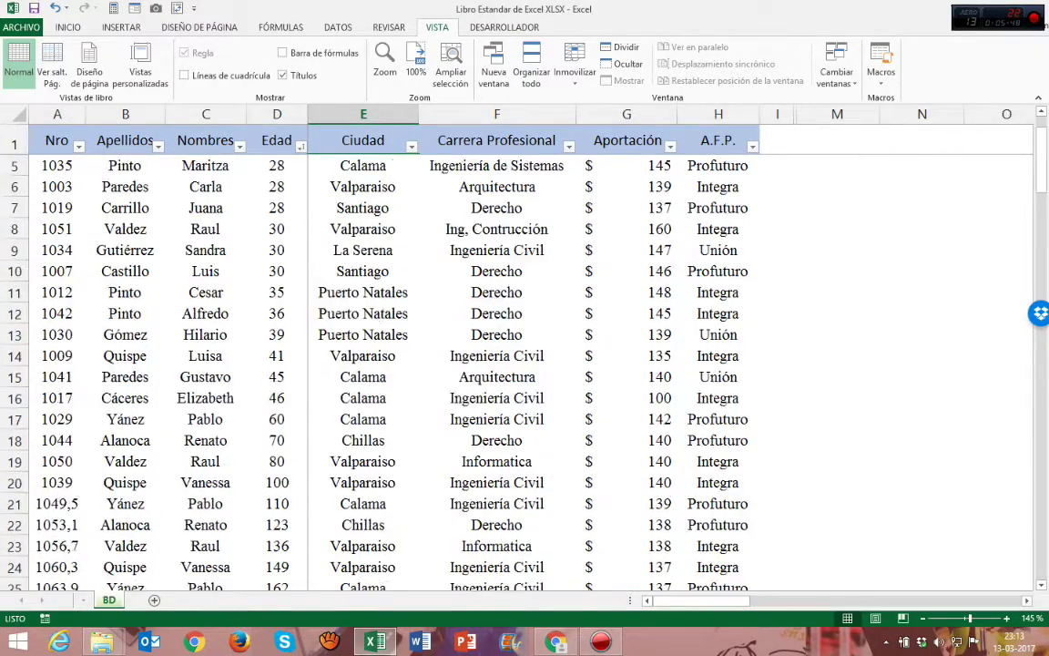
scroll(519, 364, "up", 1)
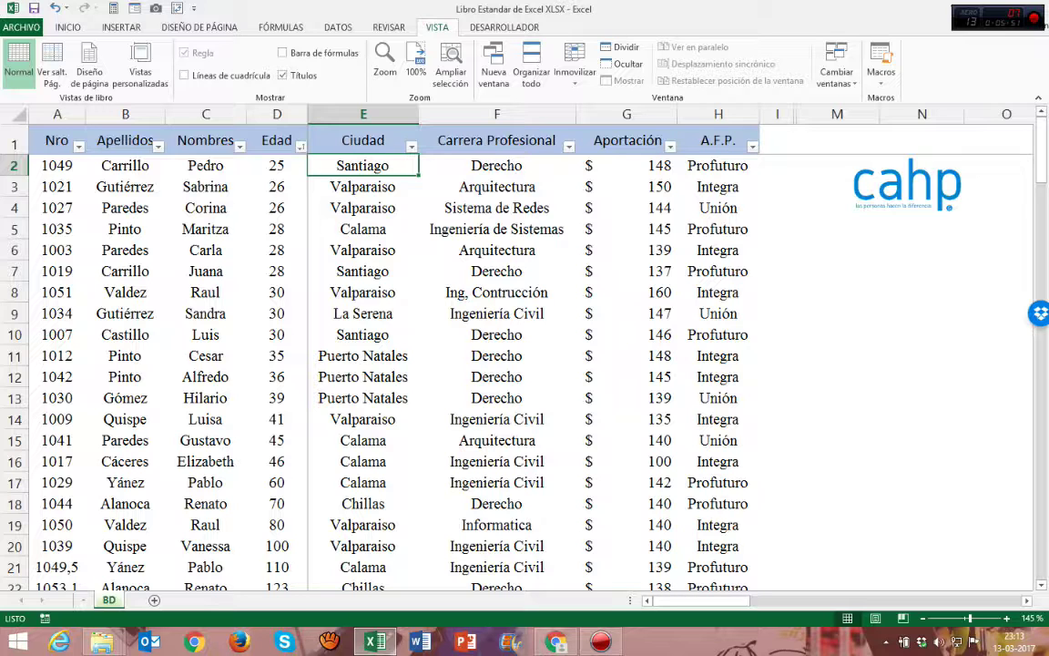
scroll(671, 365, "right", 1)
scroll(671, 364, "right", 1)
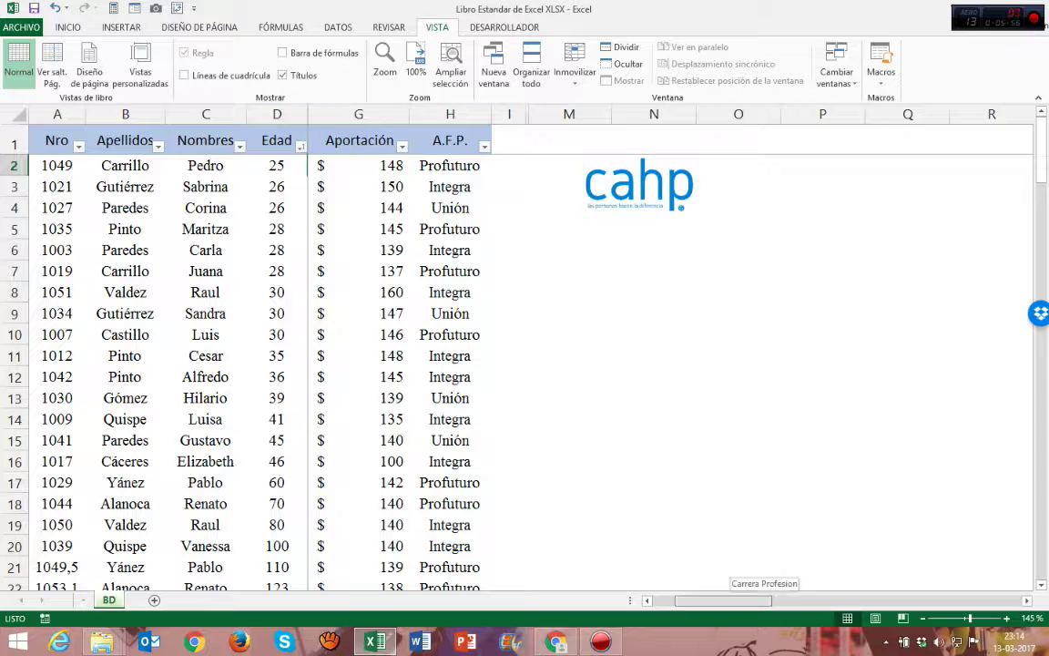
scroll(671, 365, "left", 2)
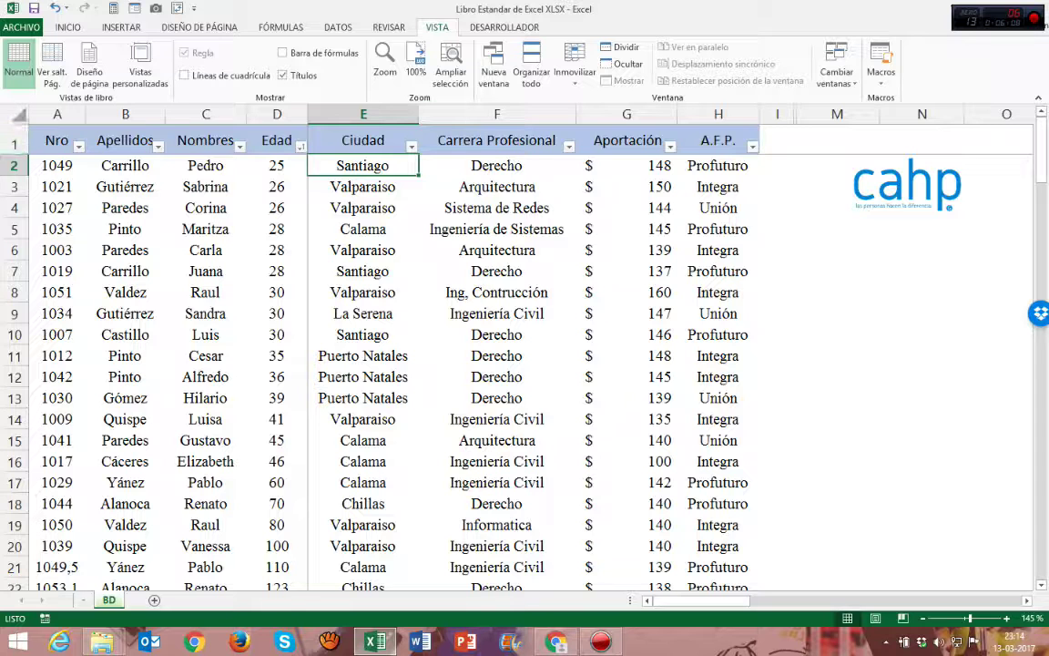
Select the whole worksheet, unfreeze its panes, and select cell E3 to clear the full-sheet selection.
left_click(17, 113)
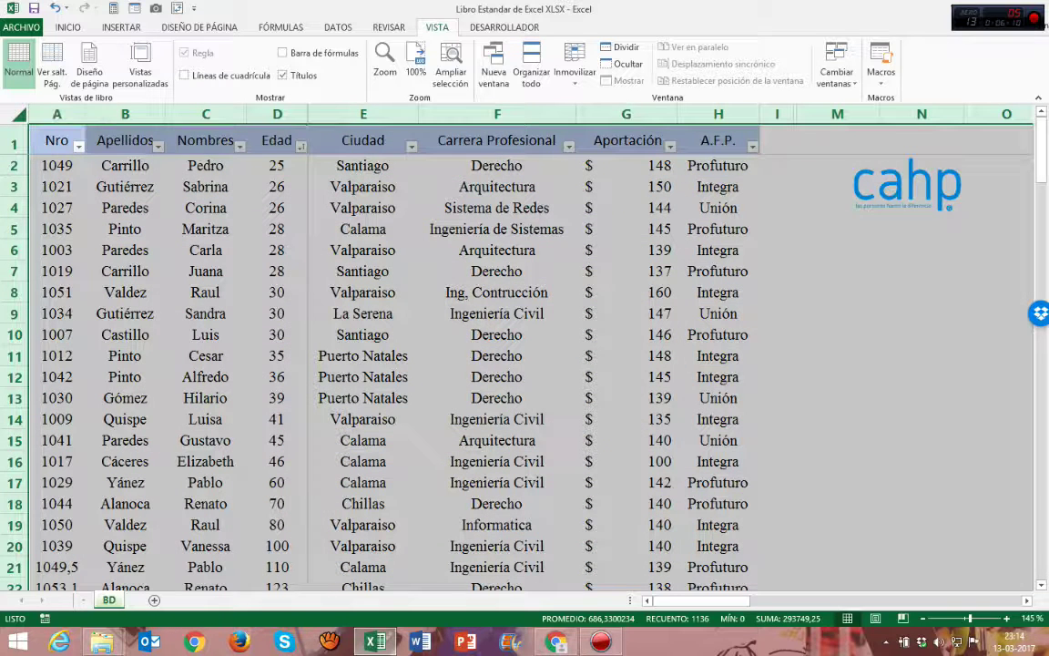
left_click(575, 73)
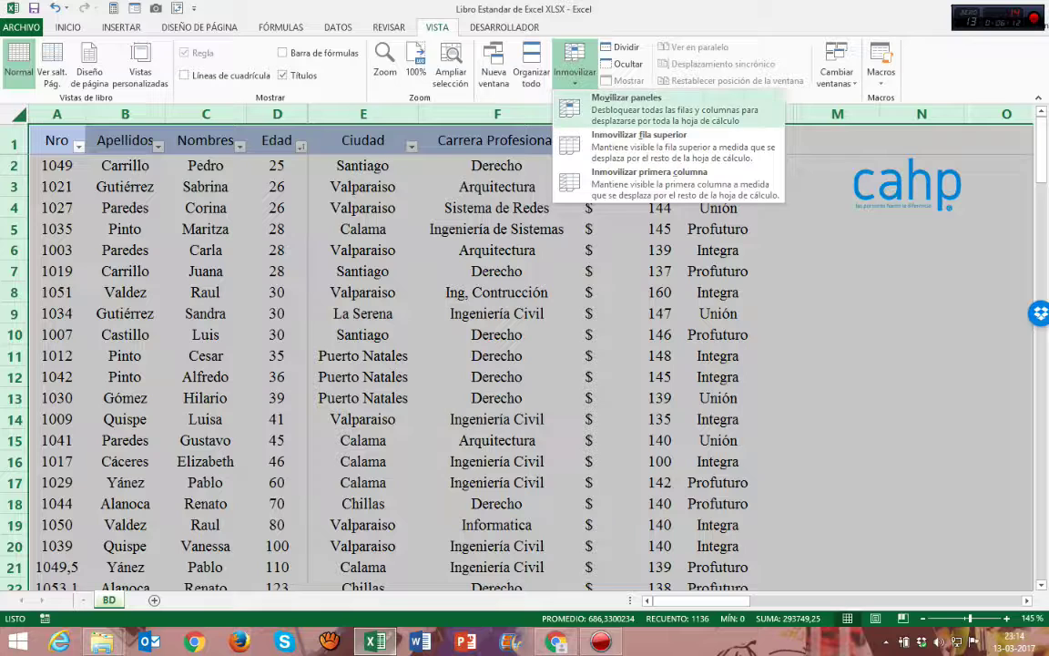
left_click(603, 101)
left_click(363, 187)
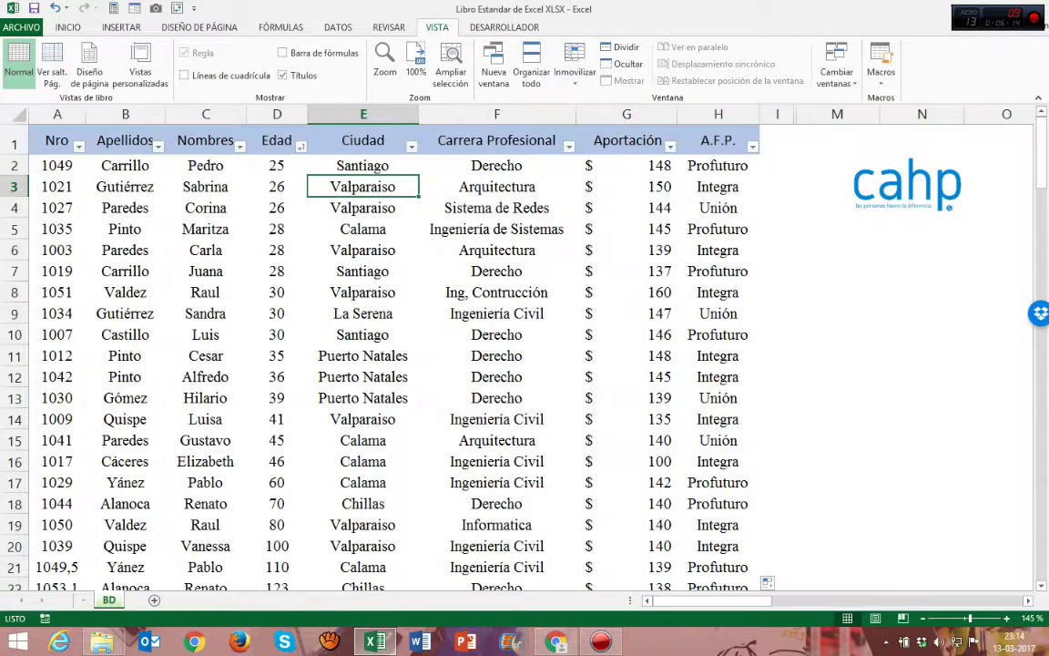